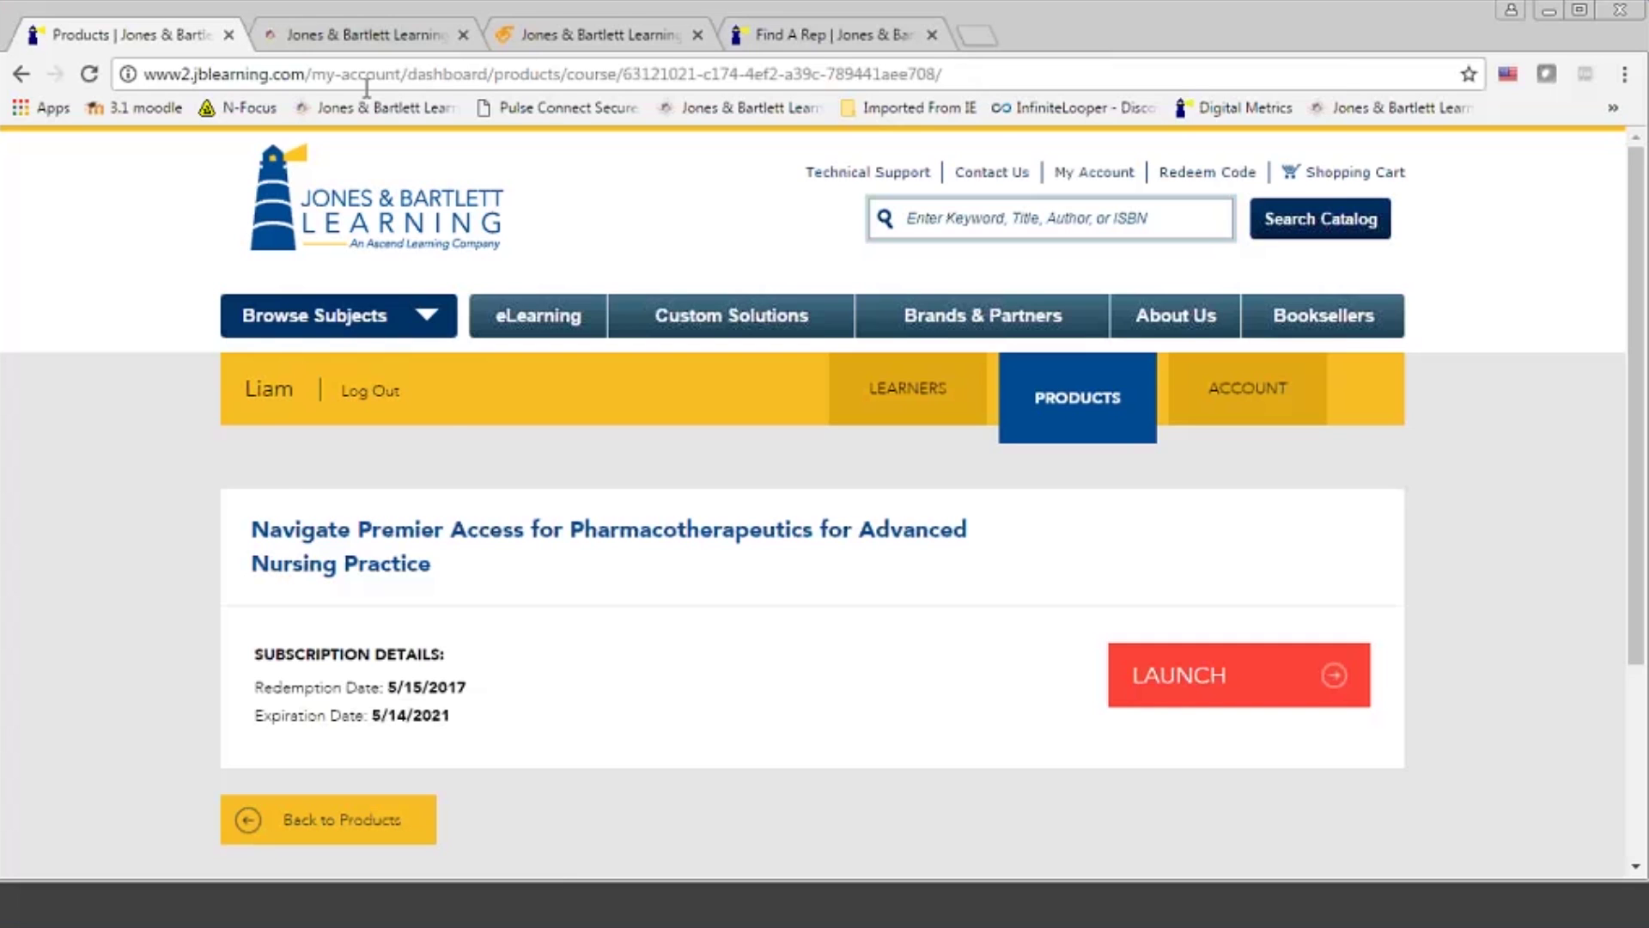
Switch to the Navigate 2 Pharmacotherapeutics course page and collapse the Chapter 1 Antihistamine Agents resource list
click(384, 315)
mouse_move(455, 593)
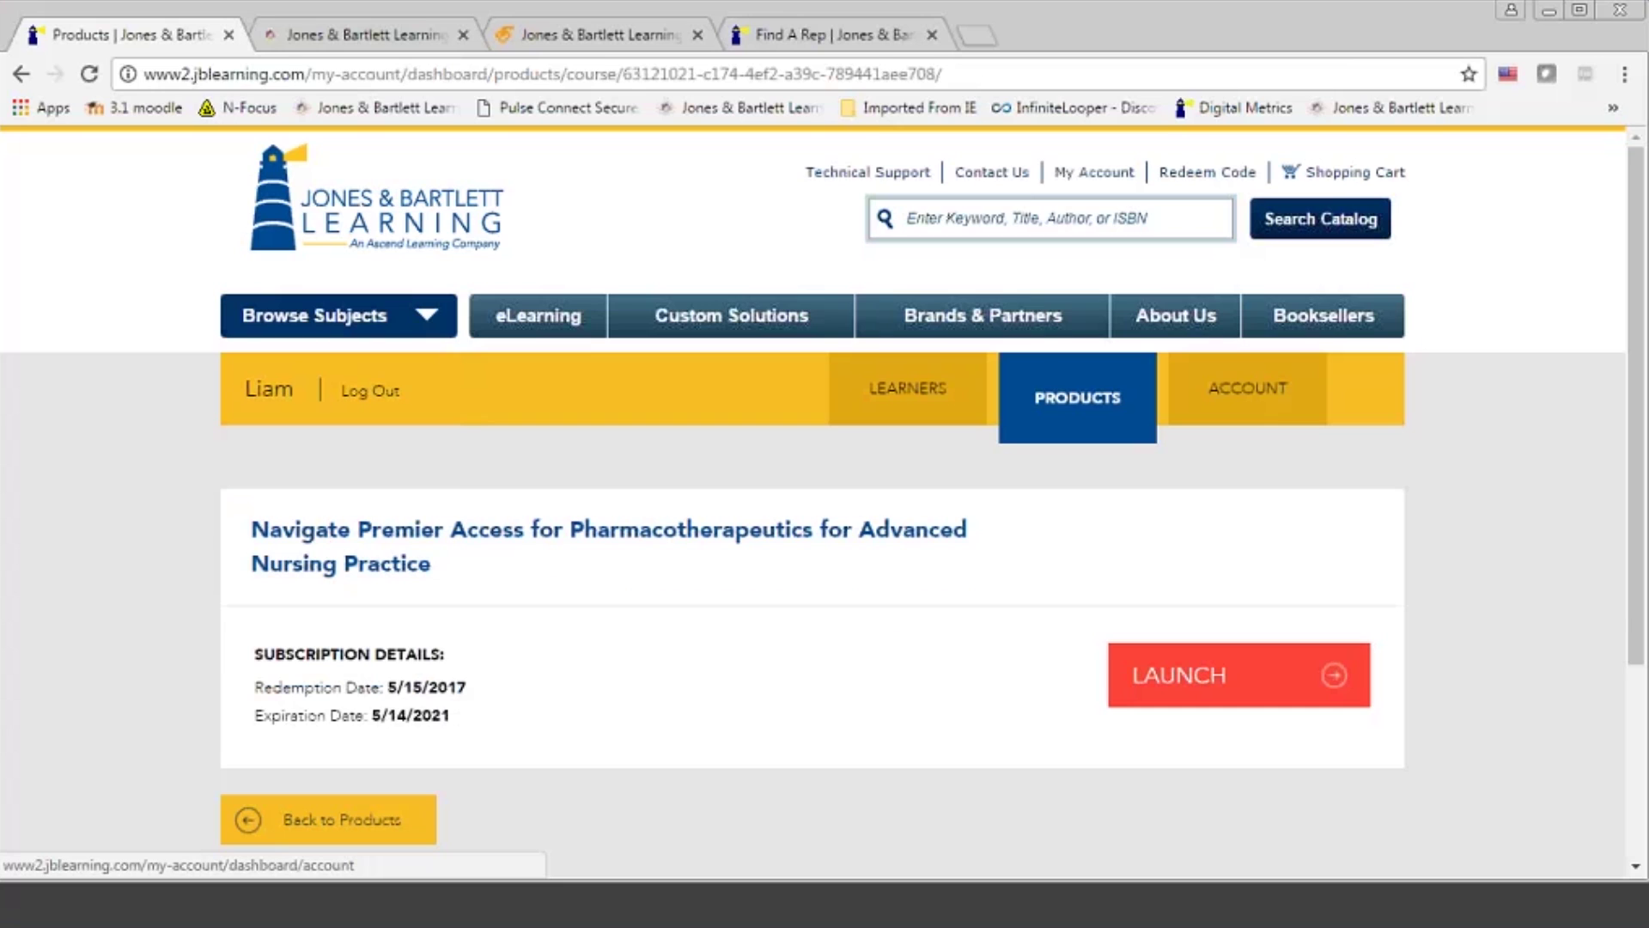
key(ctrl+Tab)
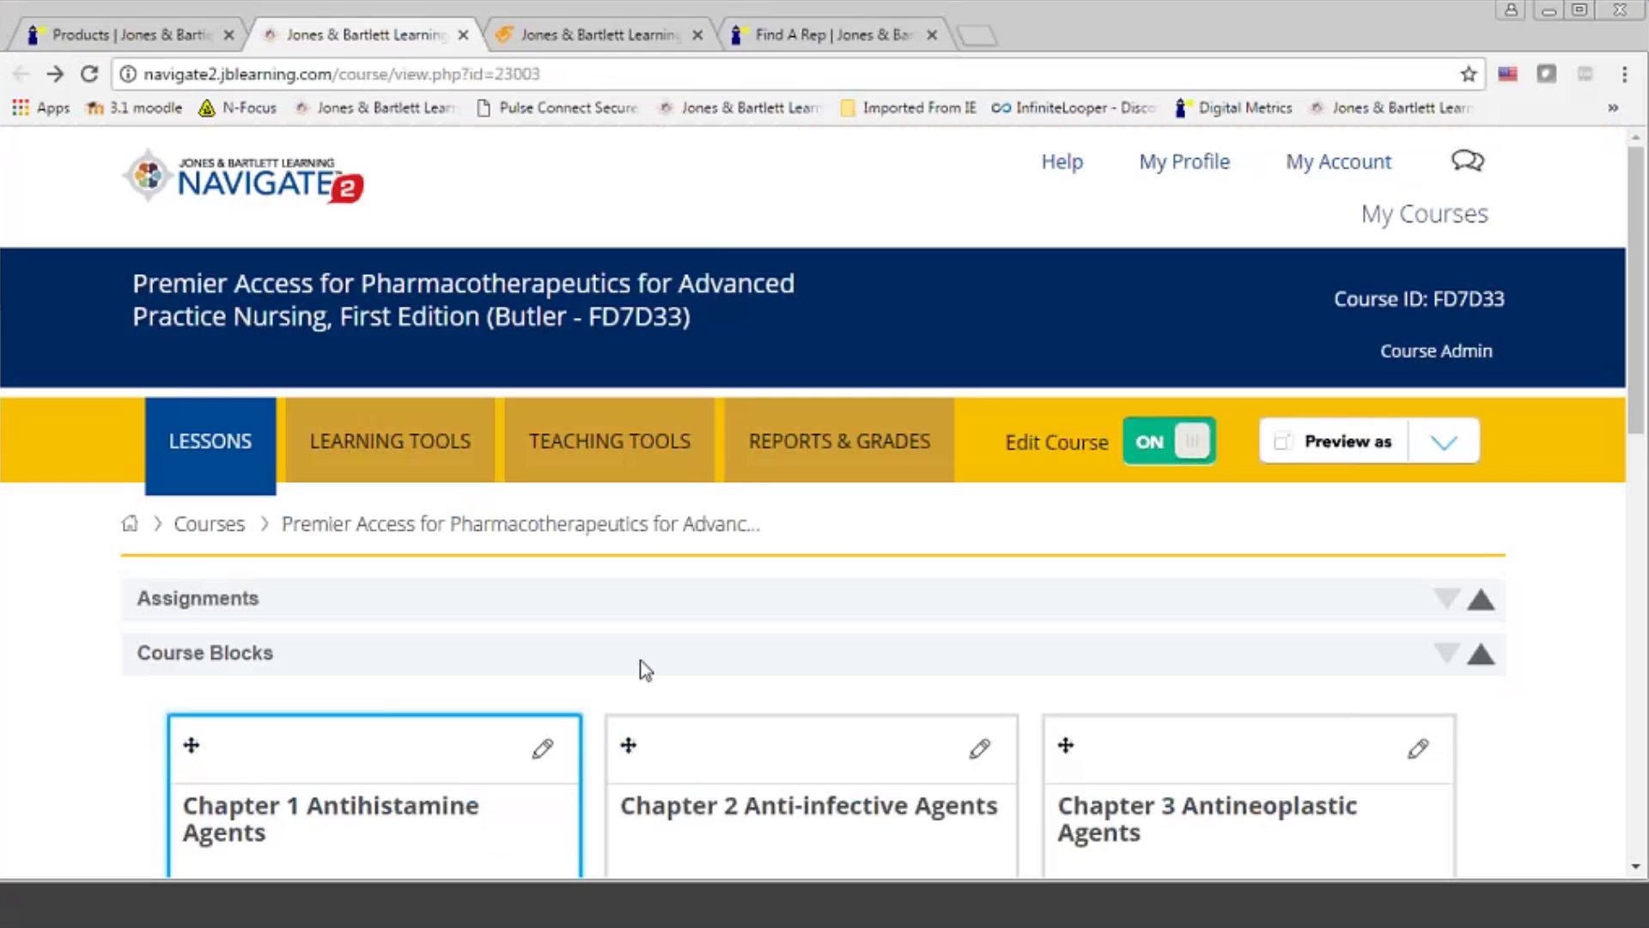
drag(1639, 282, 1640, 377)
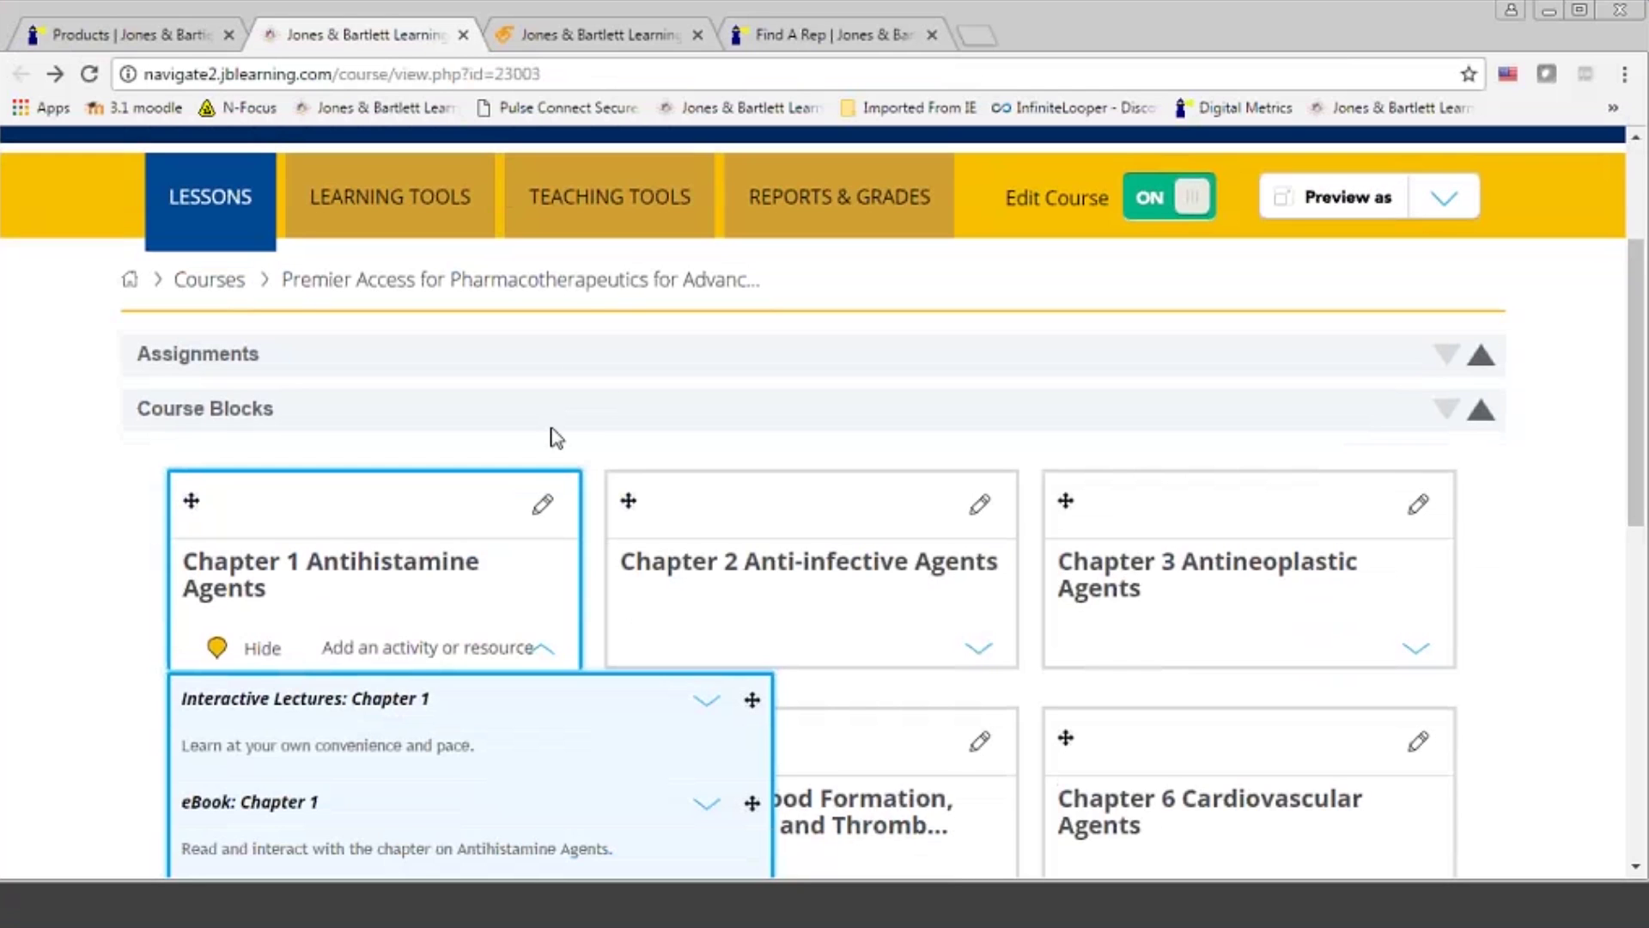
scroll(552, 434, down, 2)
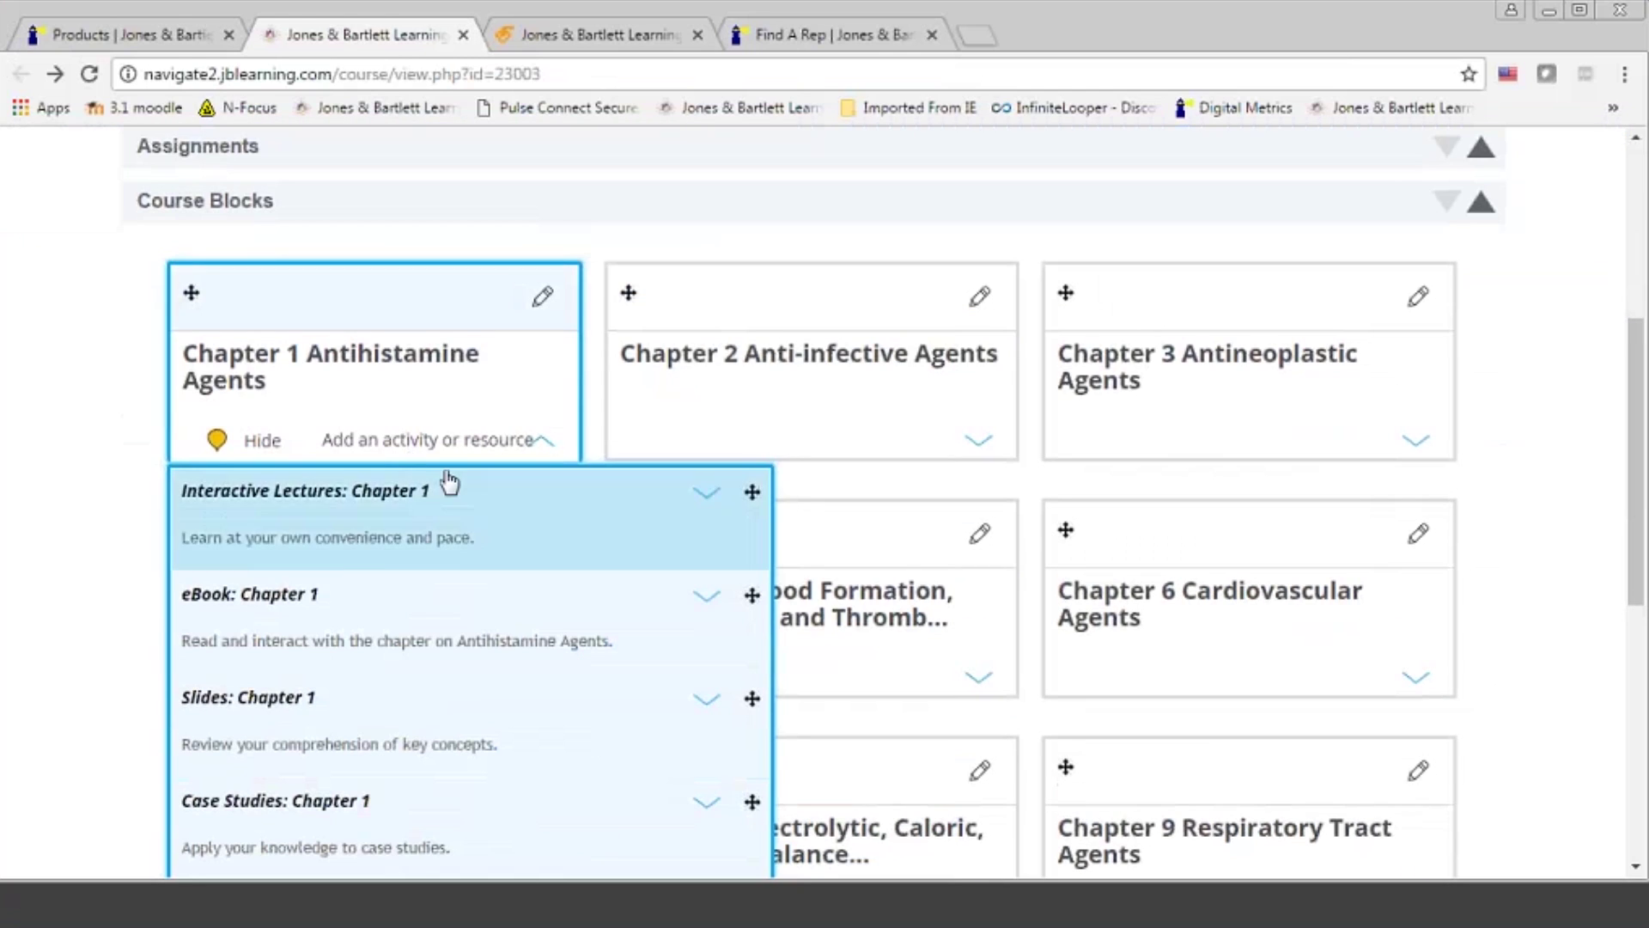
click(544, 441)
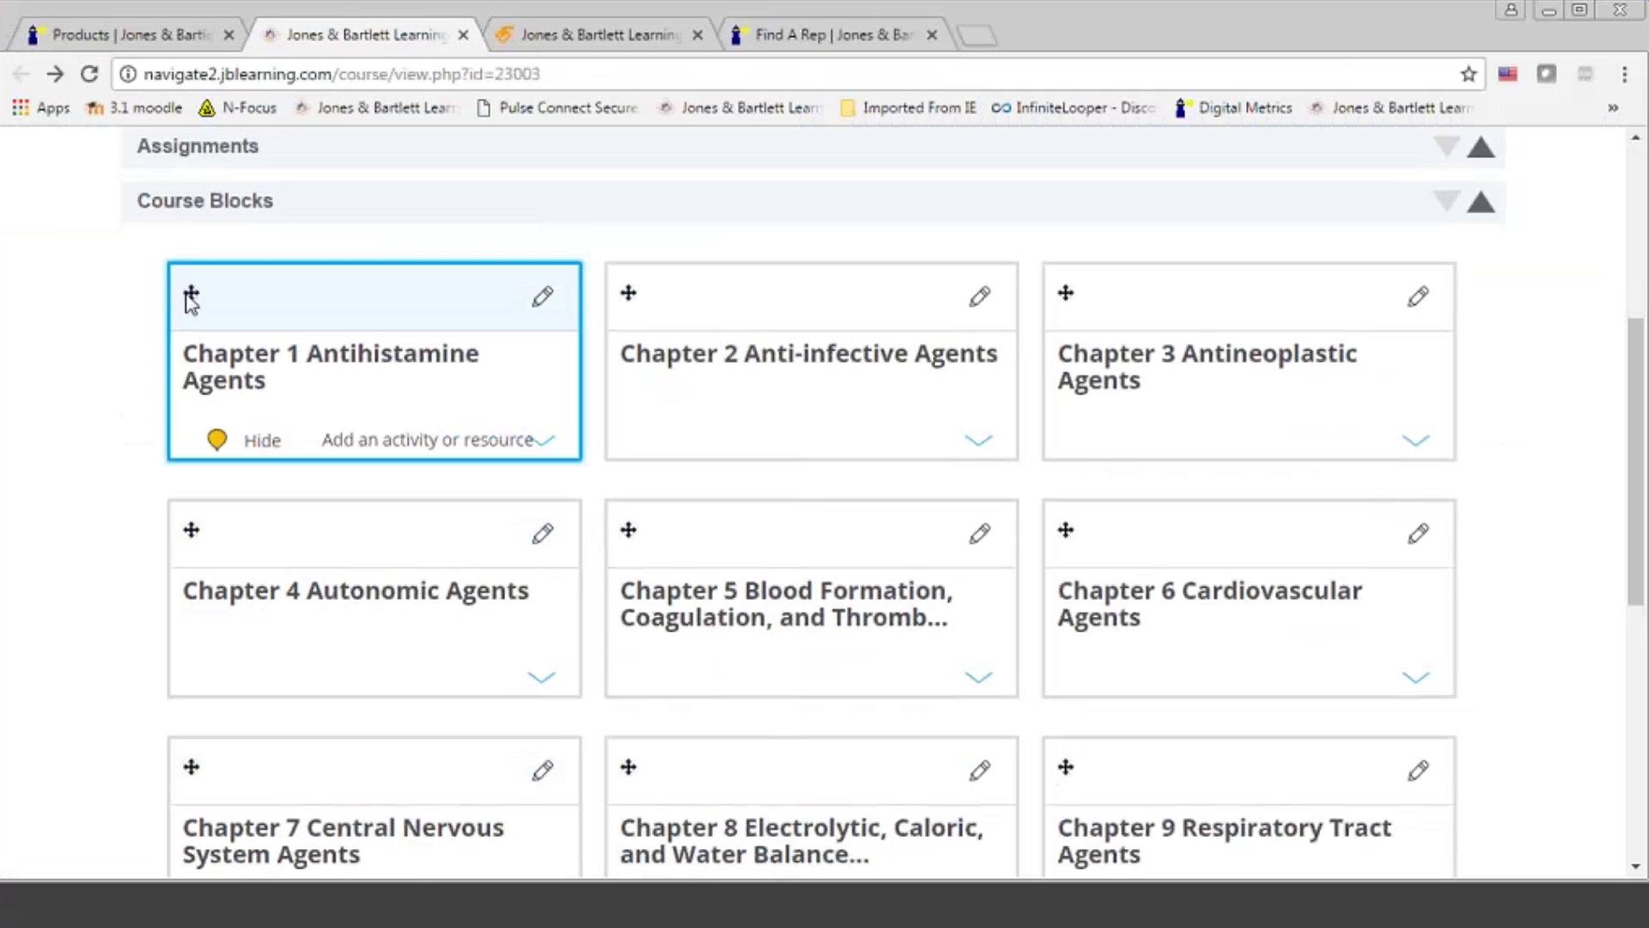
Move the Chapter 1 block behind Chapter 2, and return it to the first place
drag(190, 298, 635, 302)
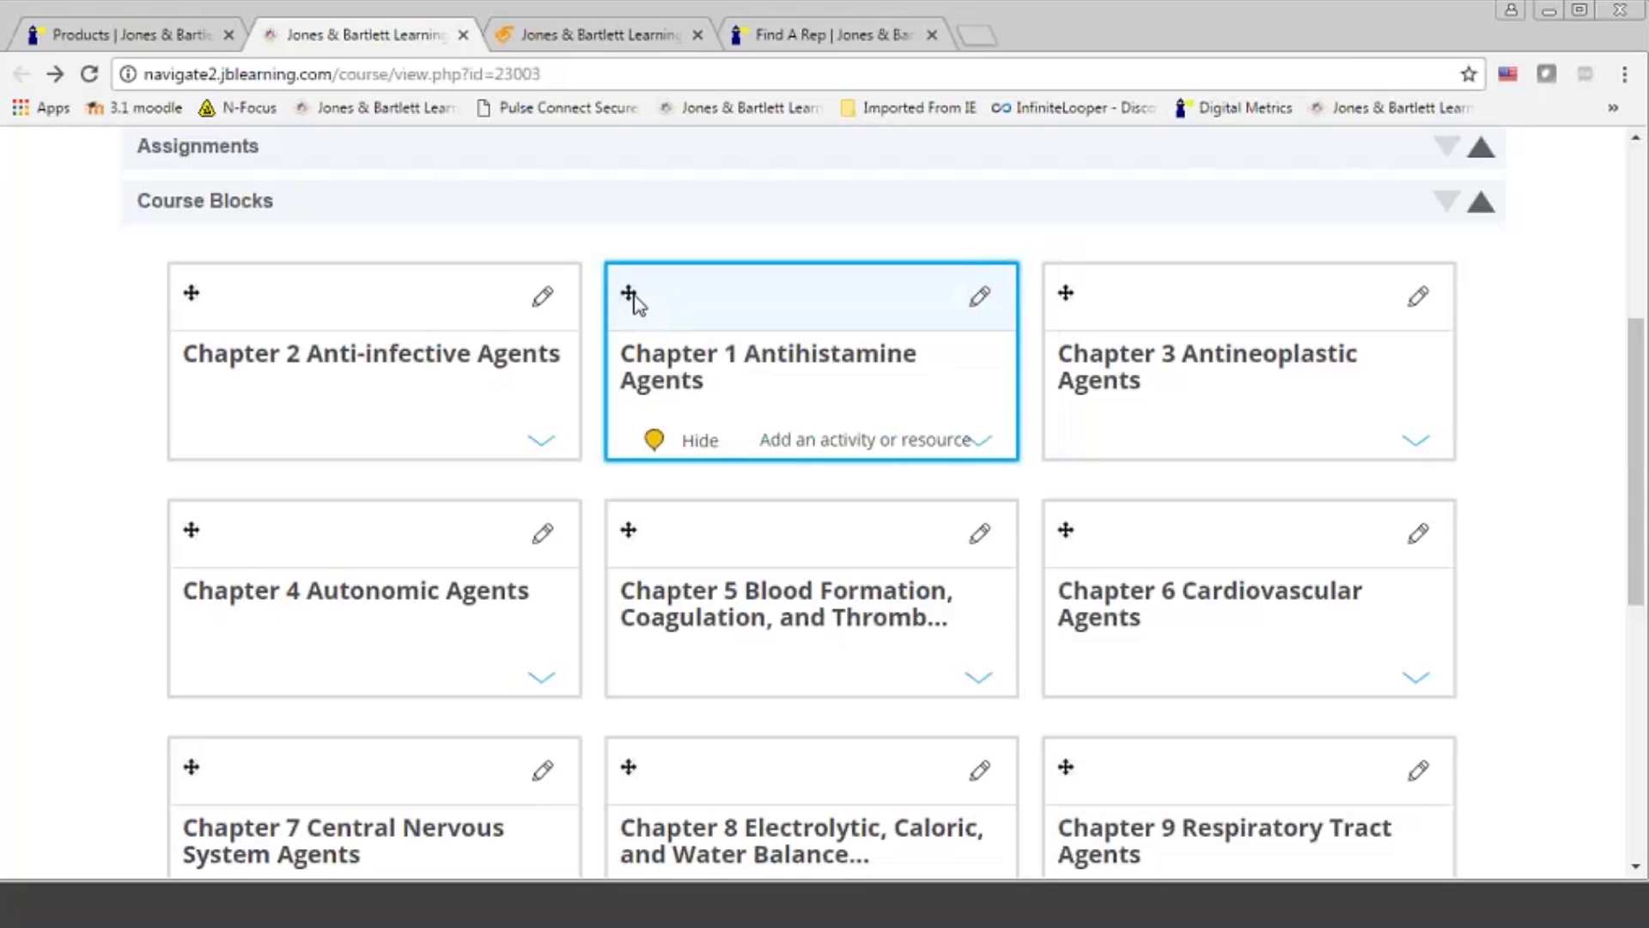
drag(633, 303, 189, 305)
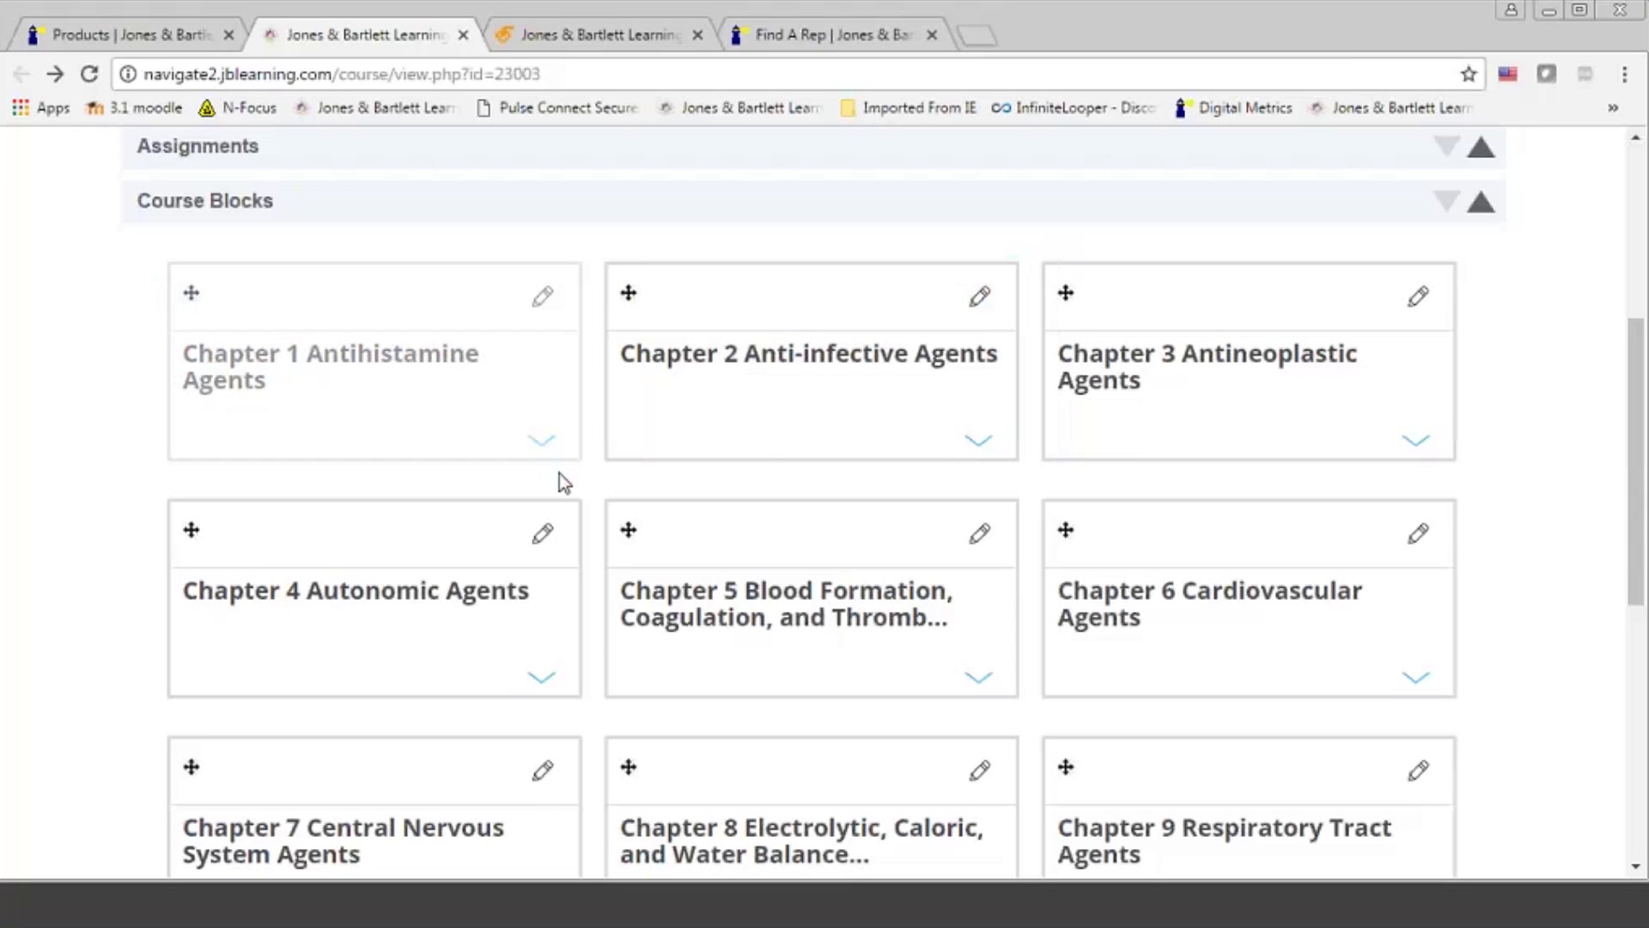
Open the Chapter 1 interactive lecture, resume where it stopped, and page through its slides to the review question on slide 6
click(548, 440)
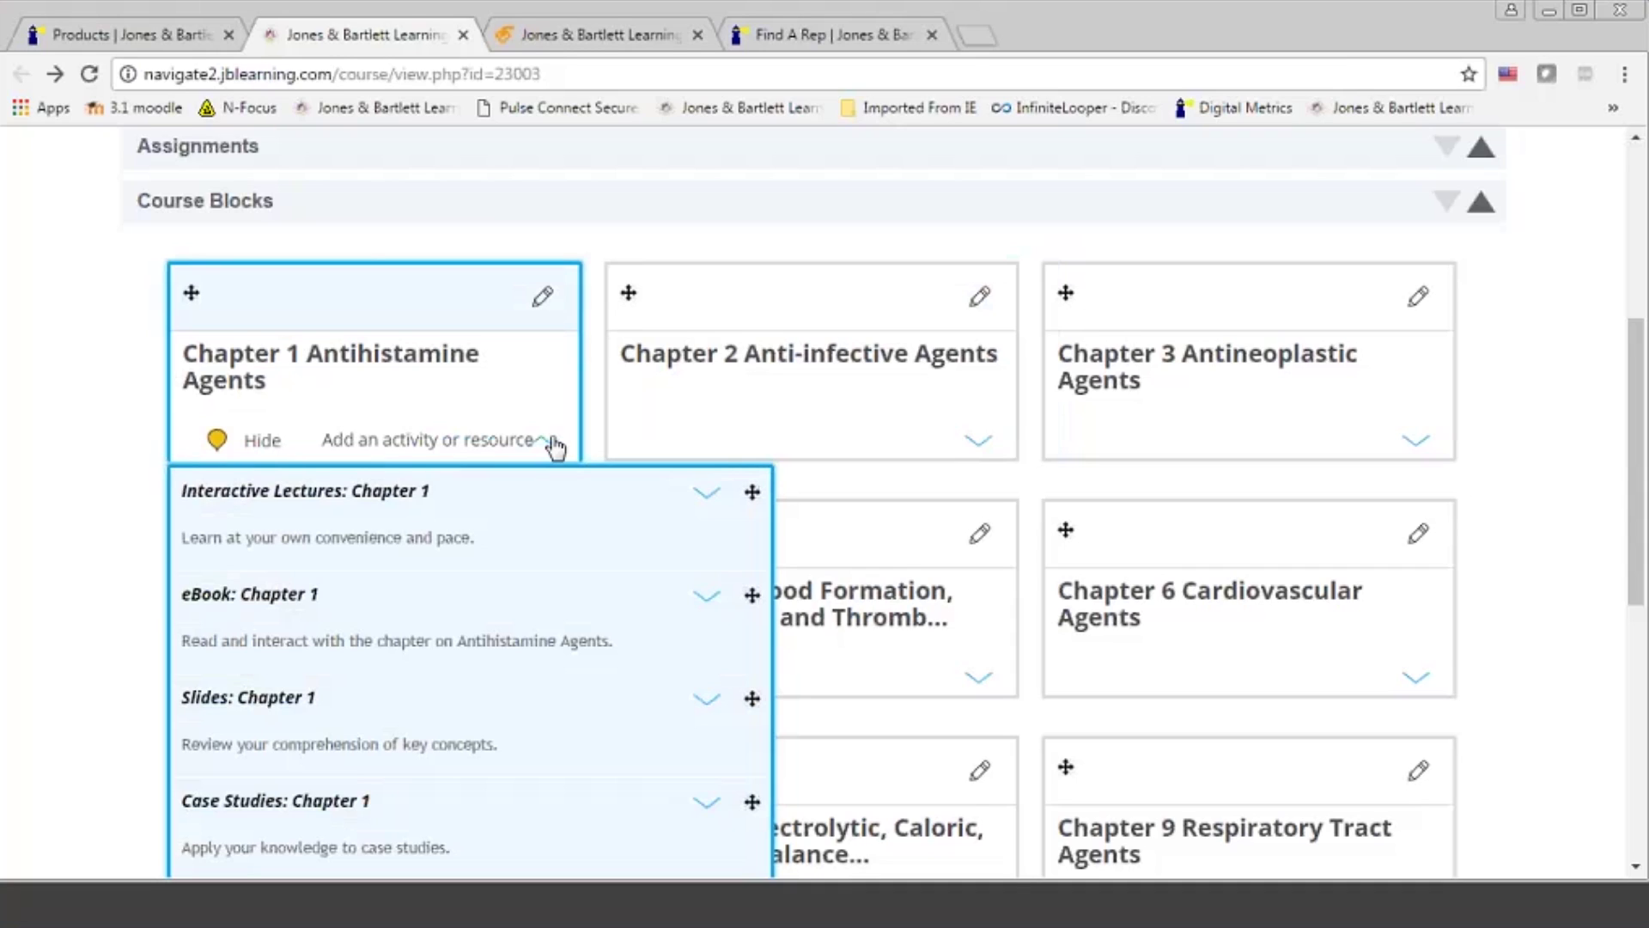
click(338, 494)
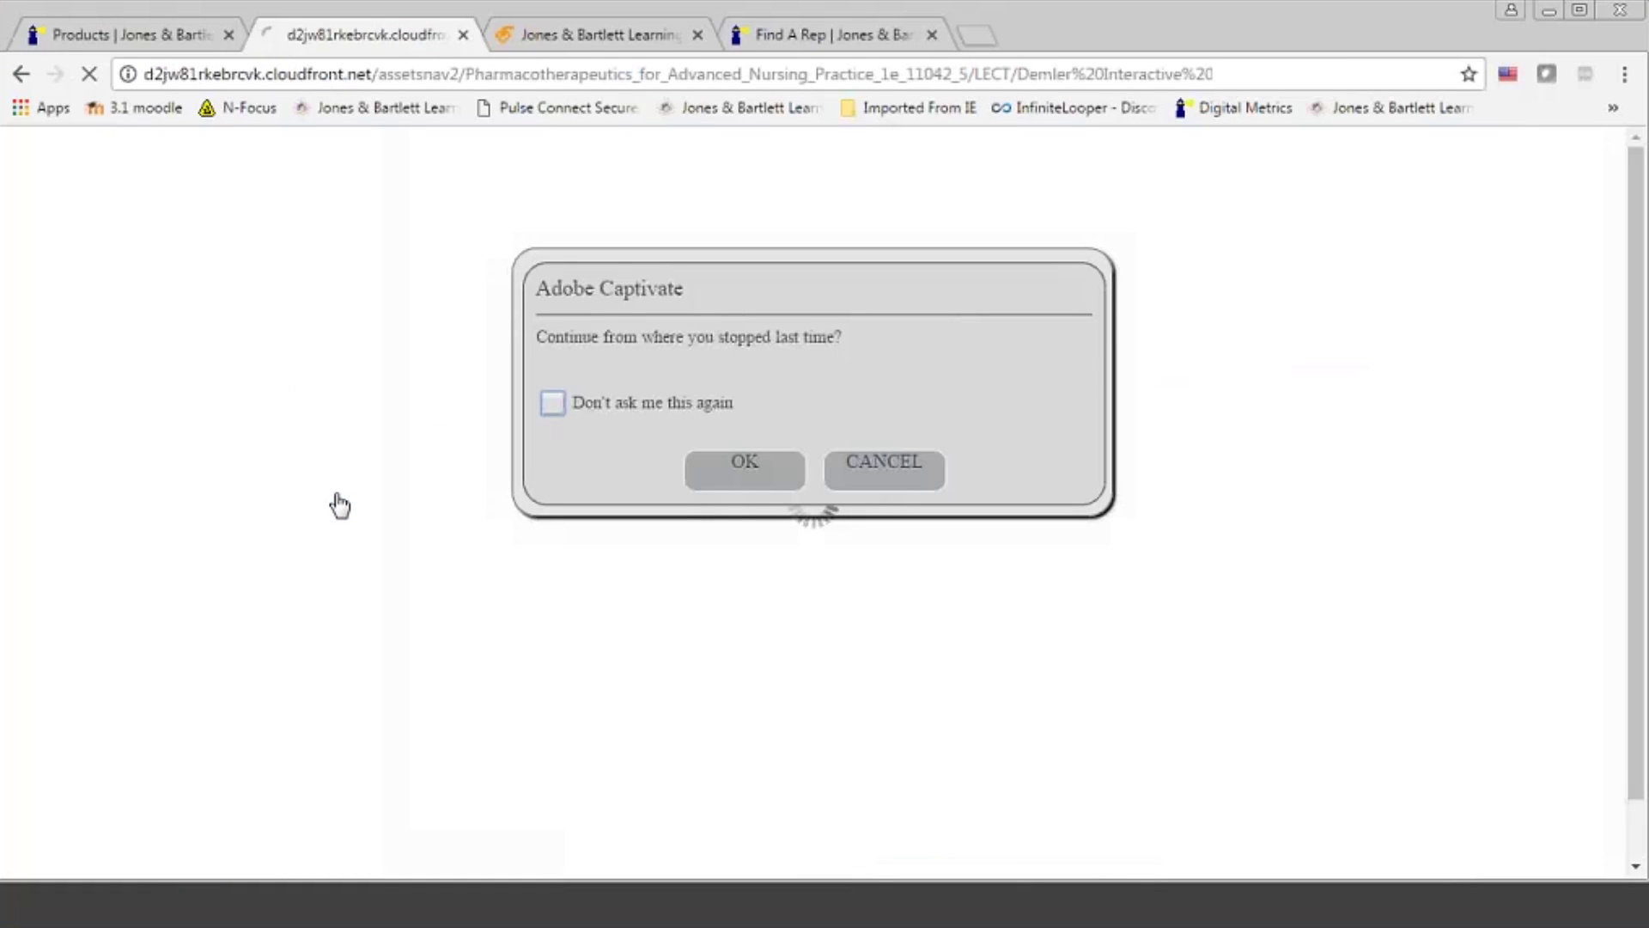
click(772, 473)
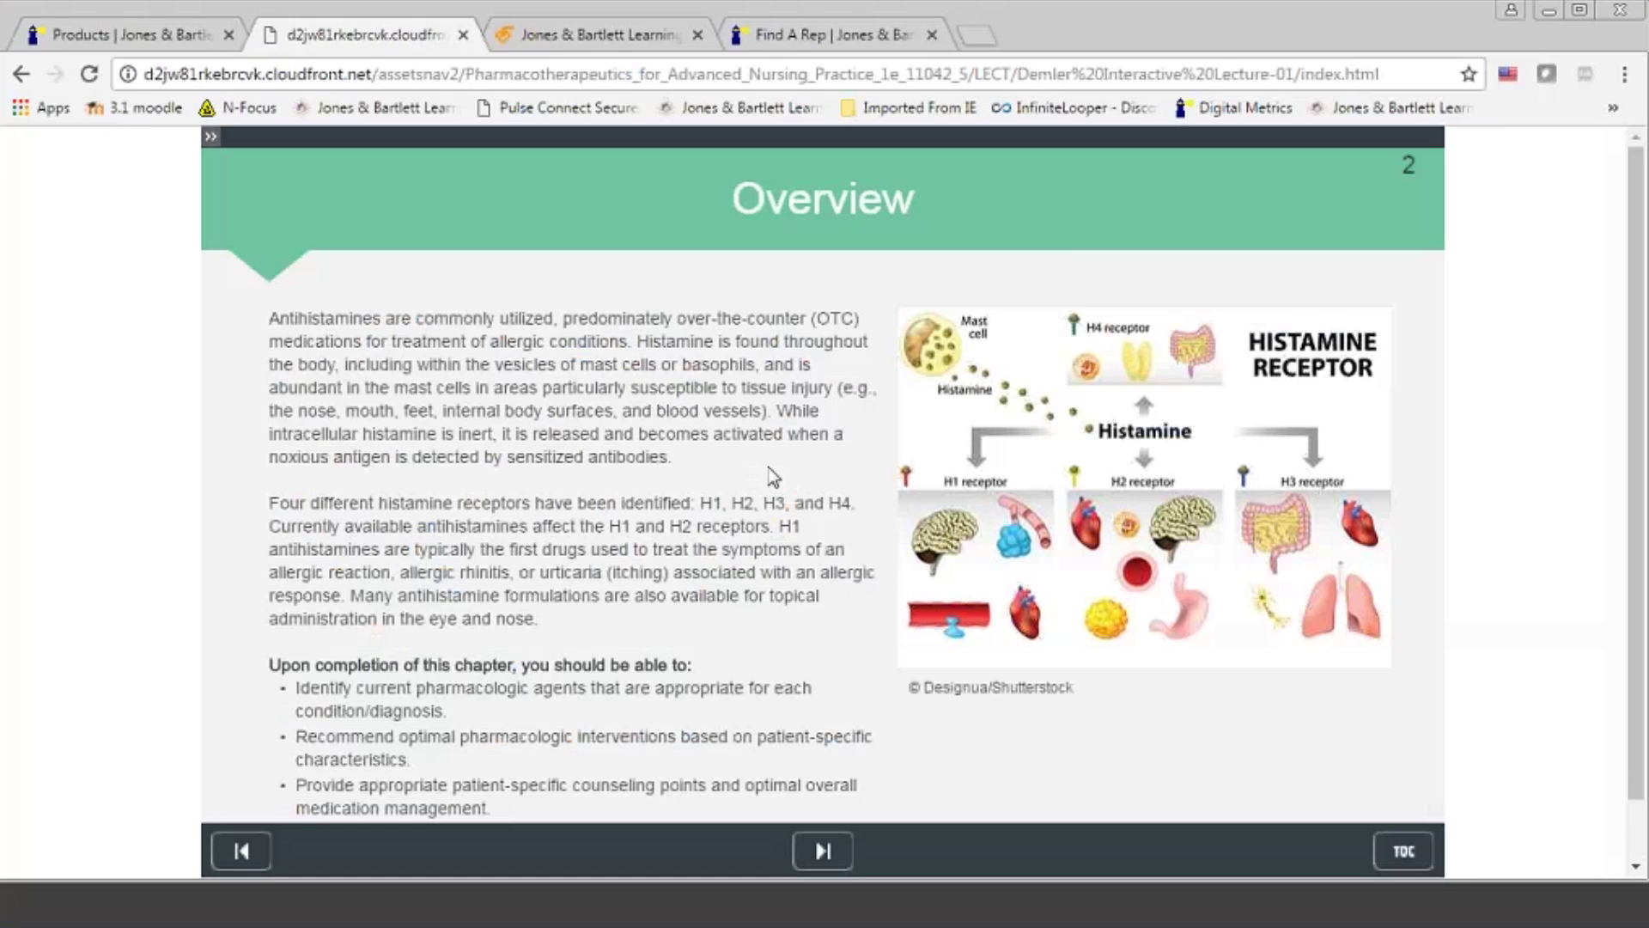
click(823, 851)
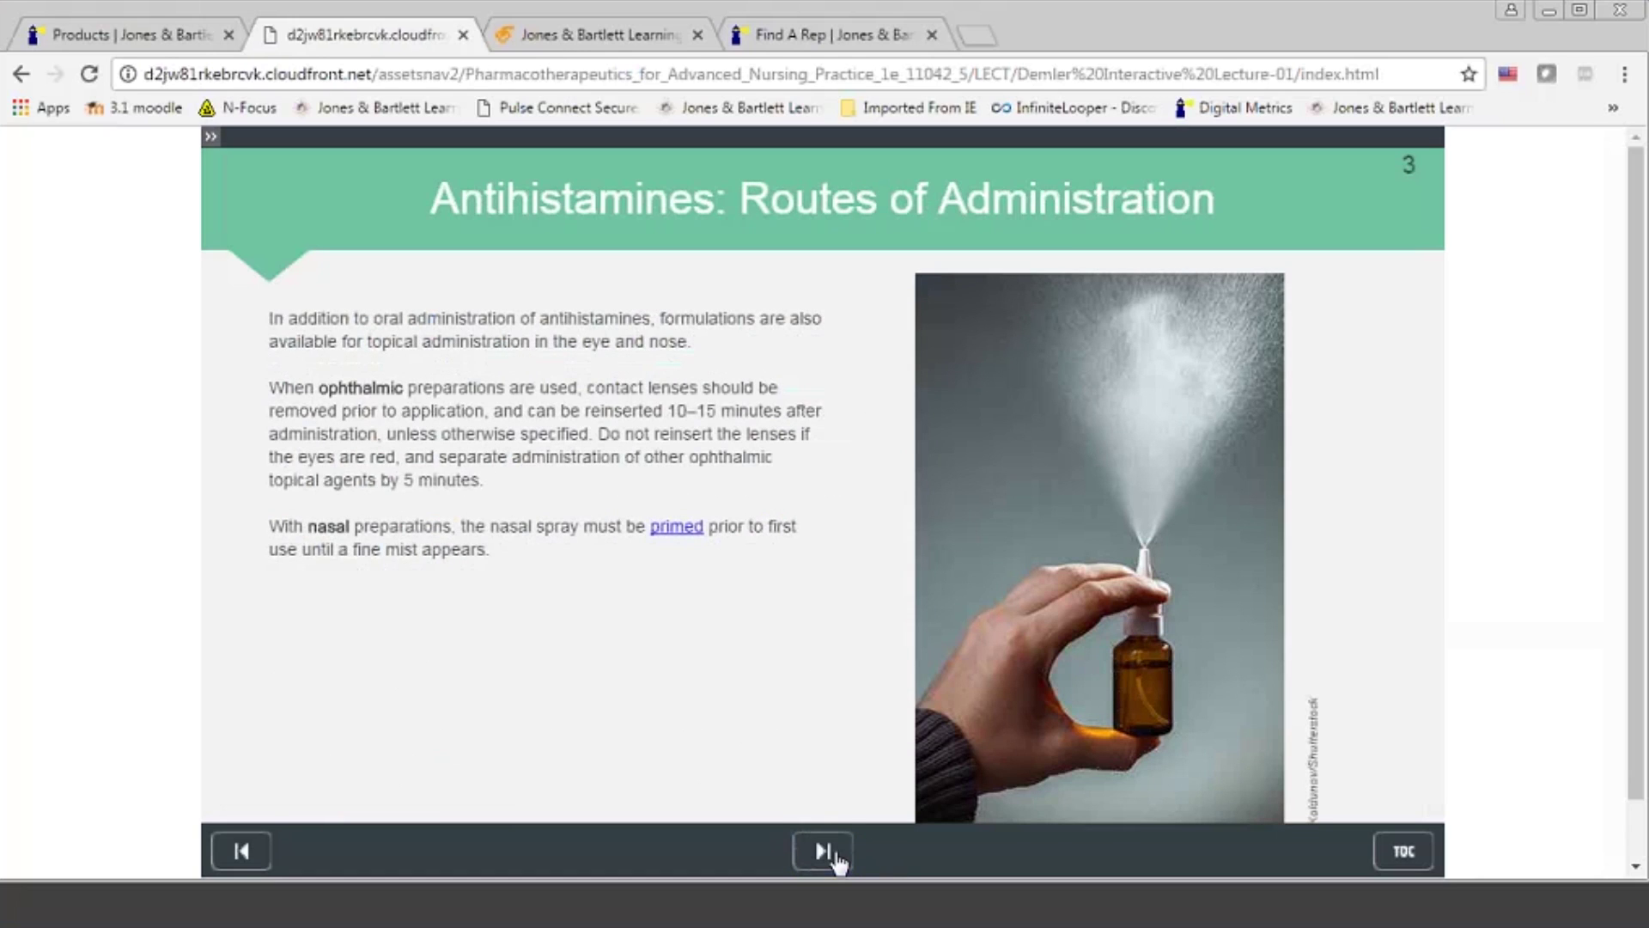
click(823, 851)
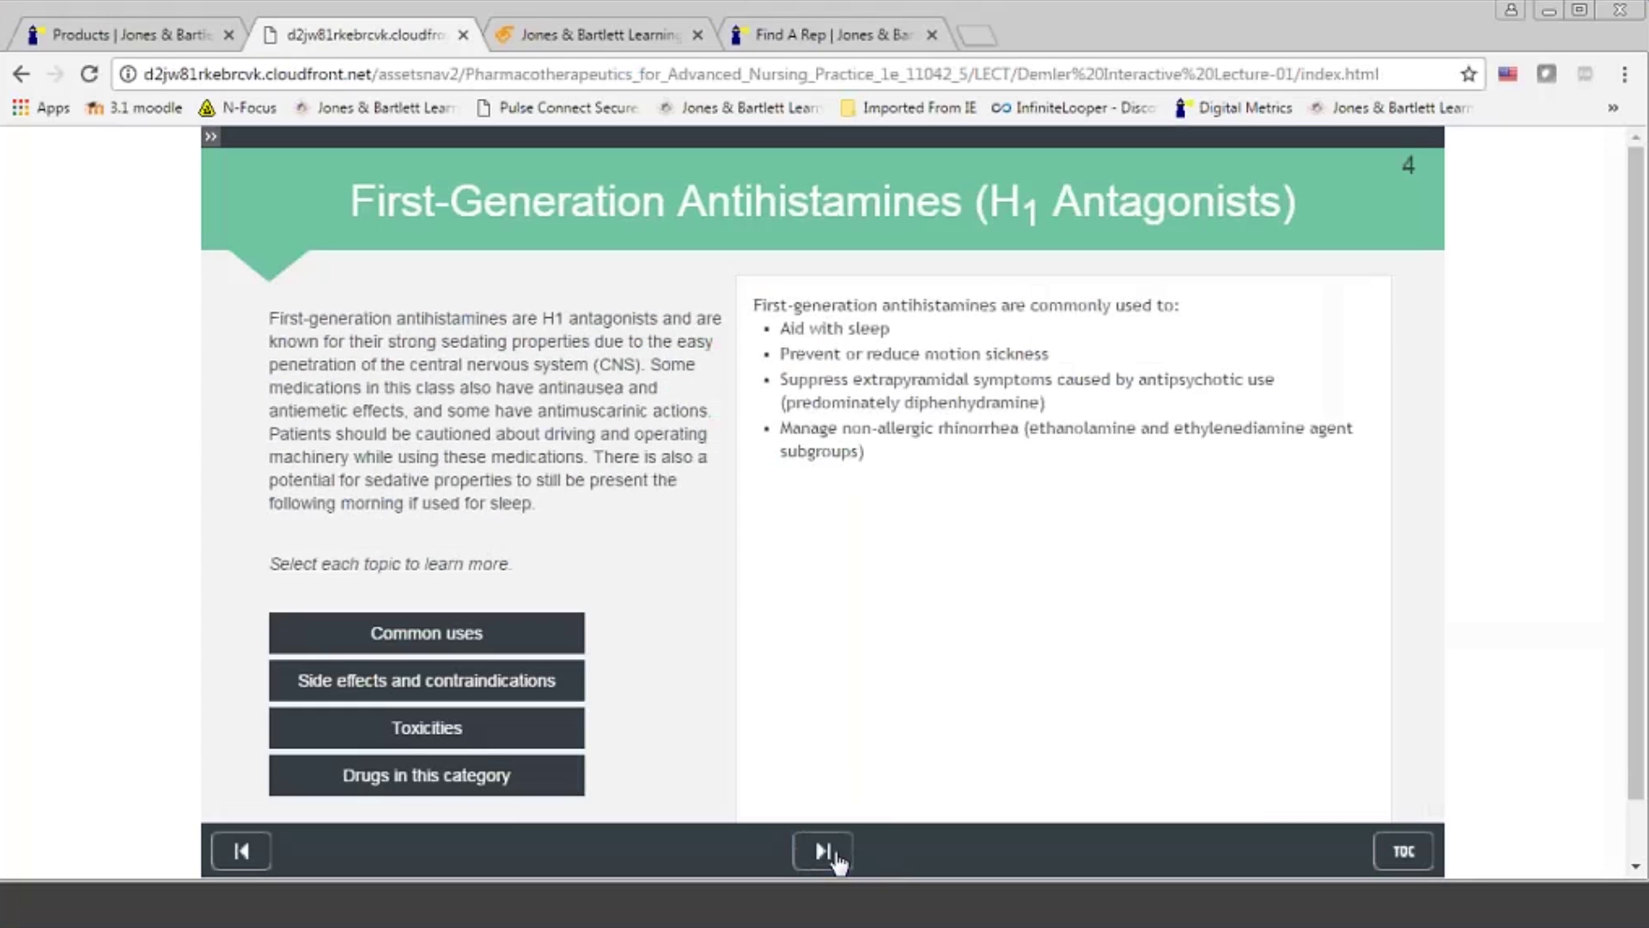
click(833, 855)
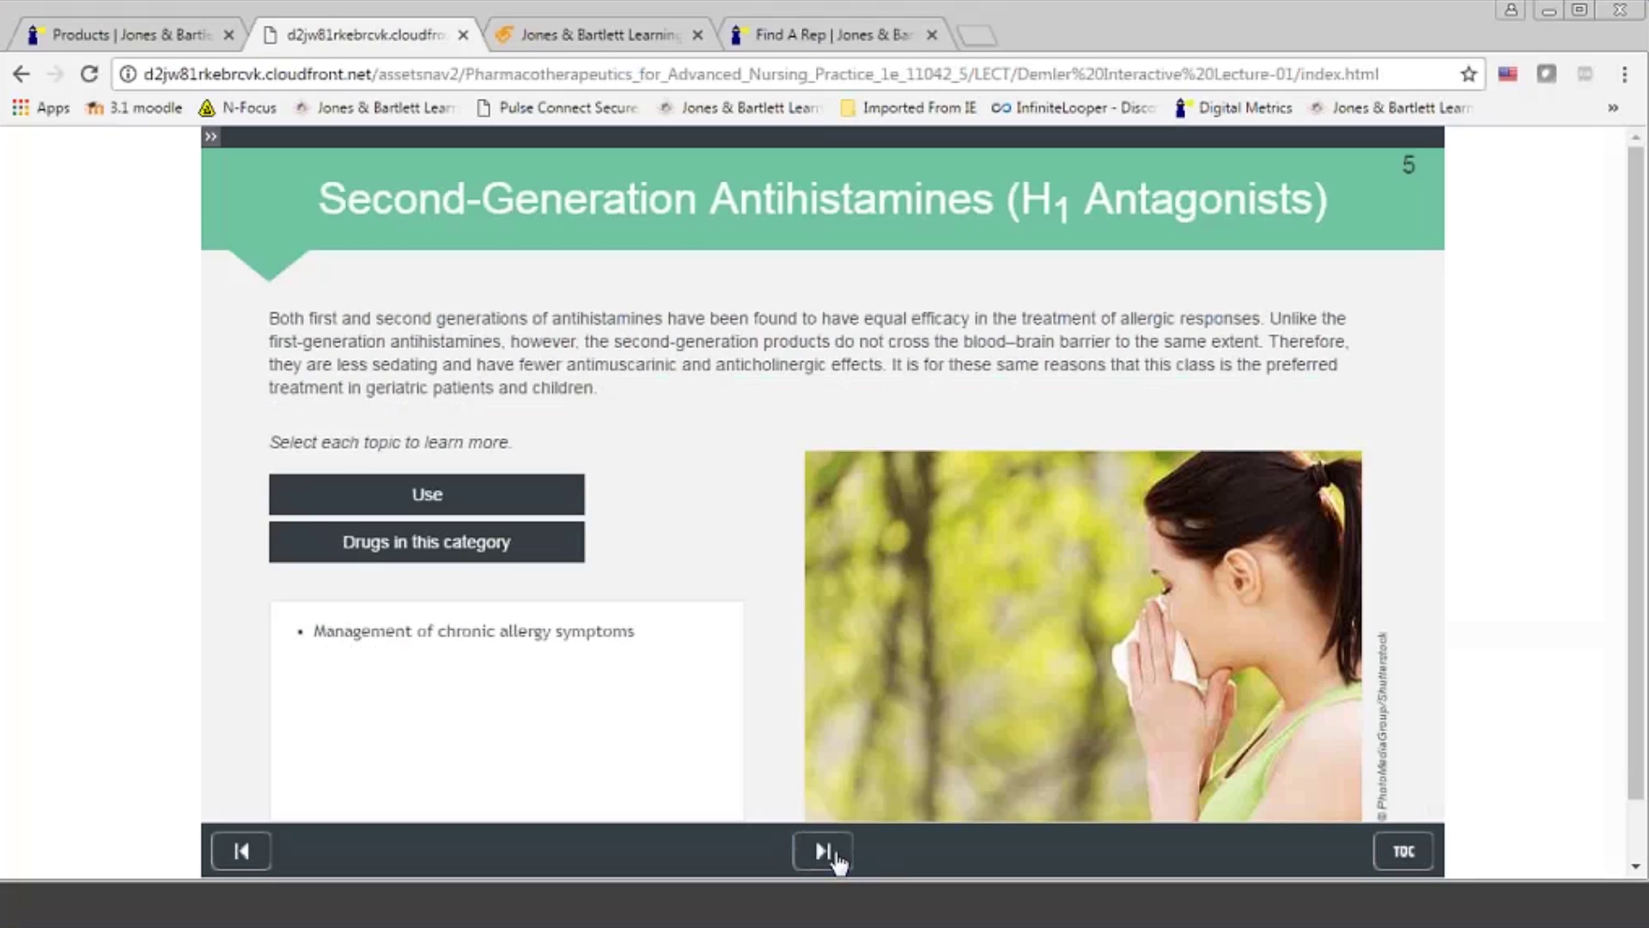
click(831, 853)
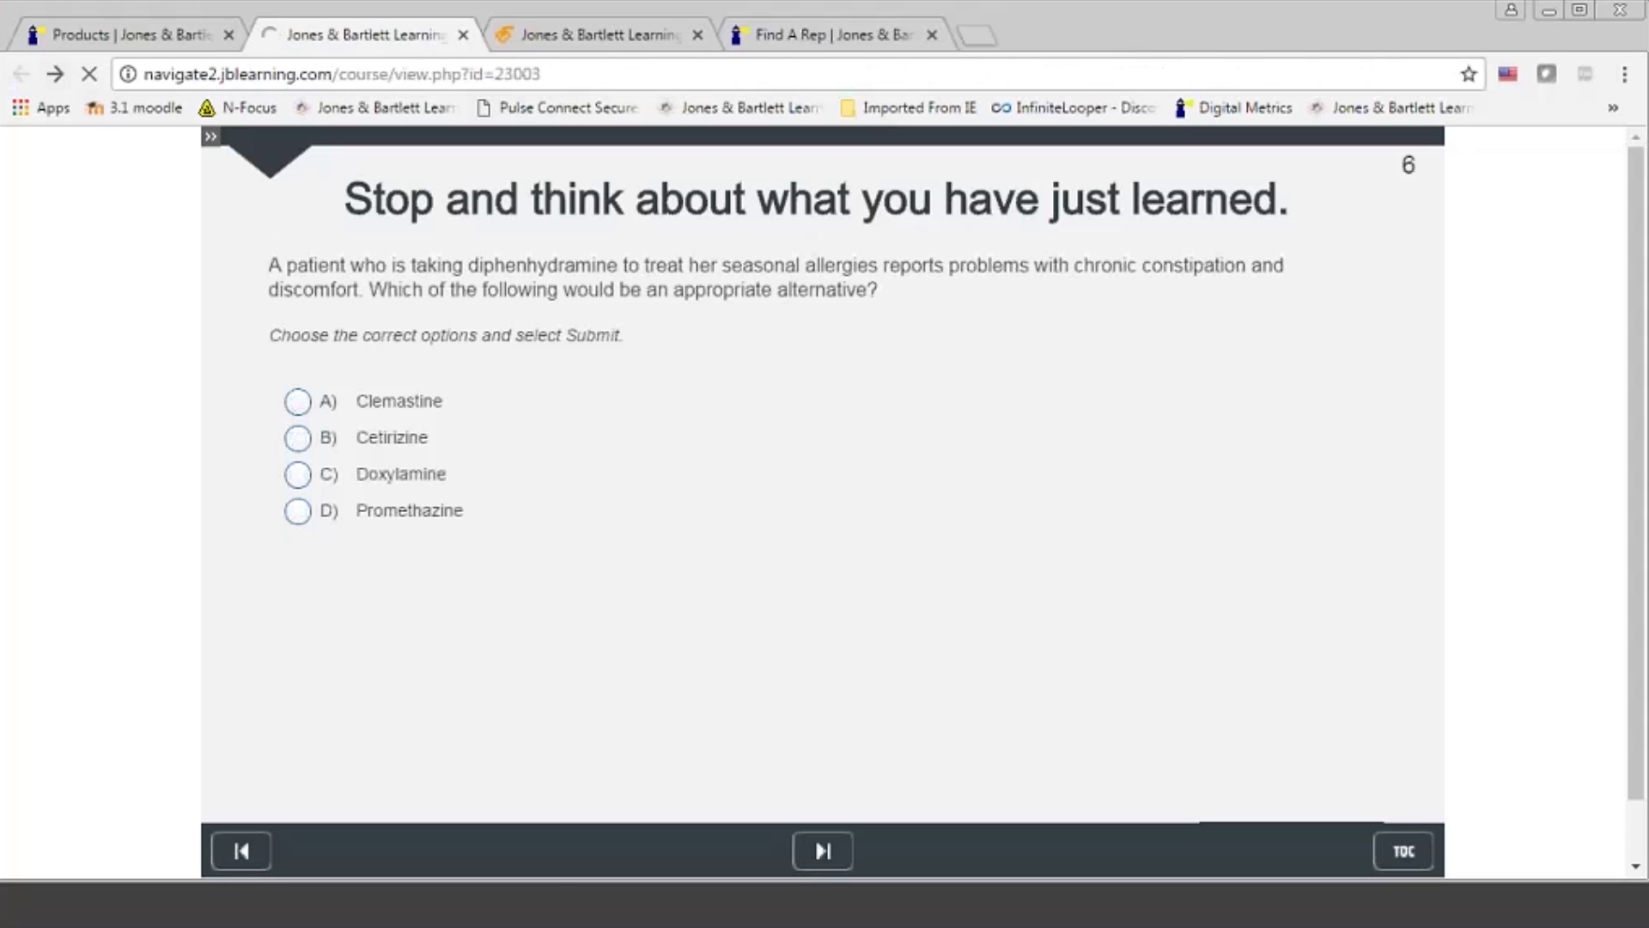
Return to the course page and open the downloaded Word document of the Chapter 1 case studies
click(25, 76)
click(558, 462)
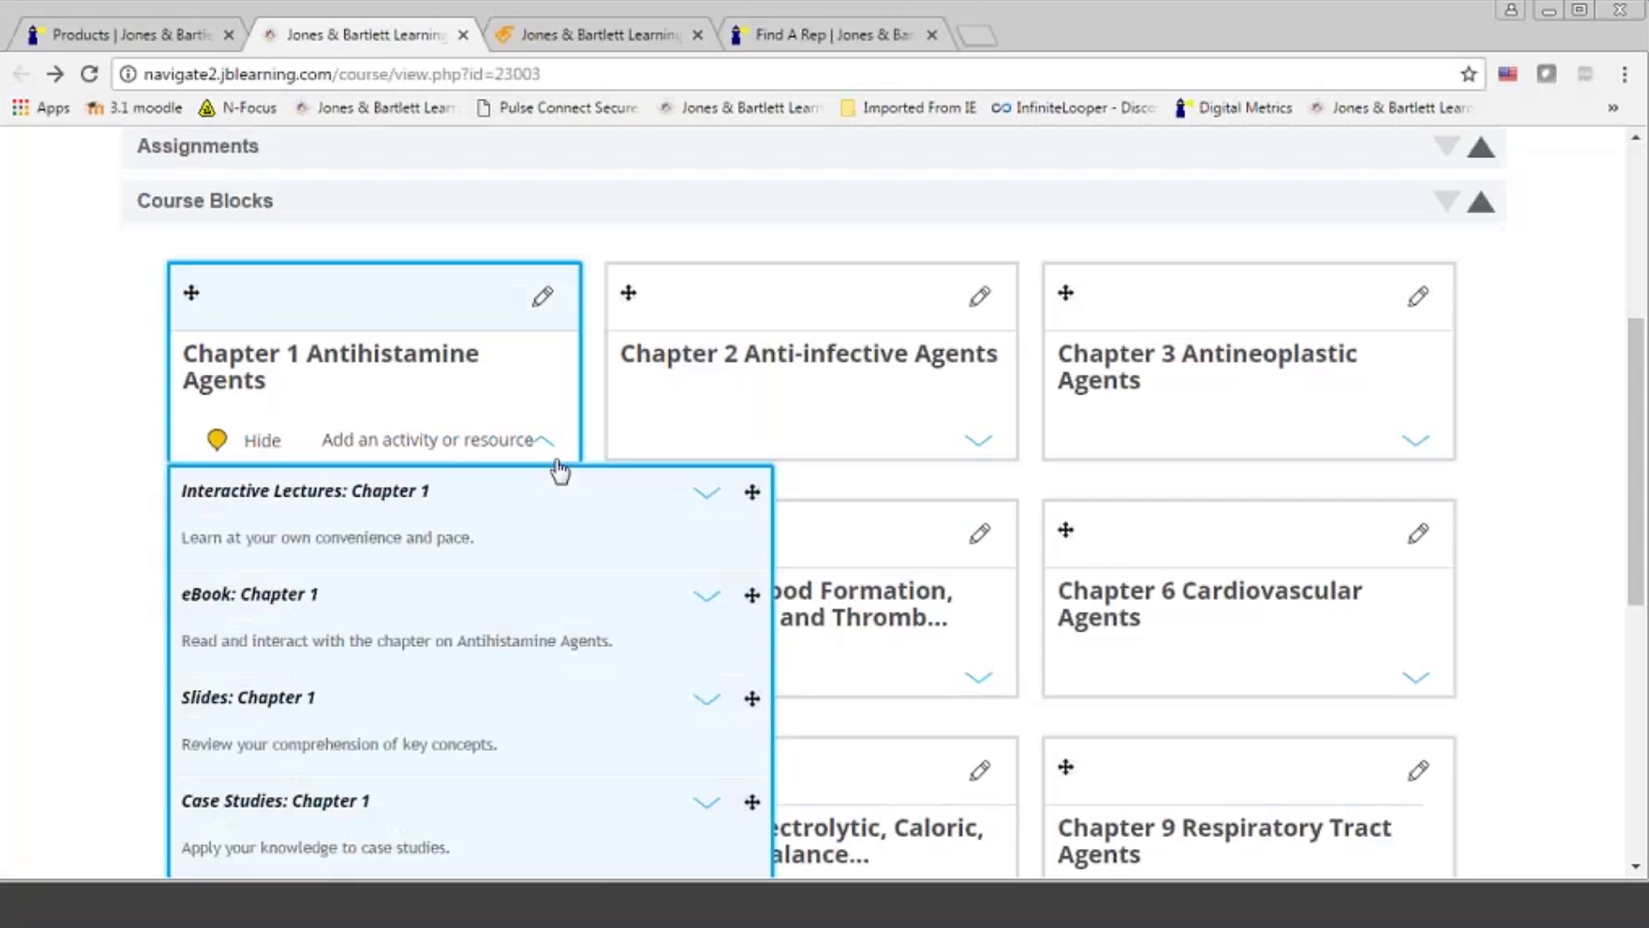
scroll(560, 471, down, 4)
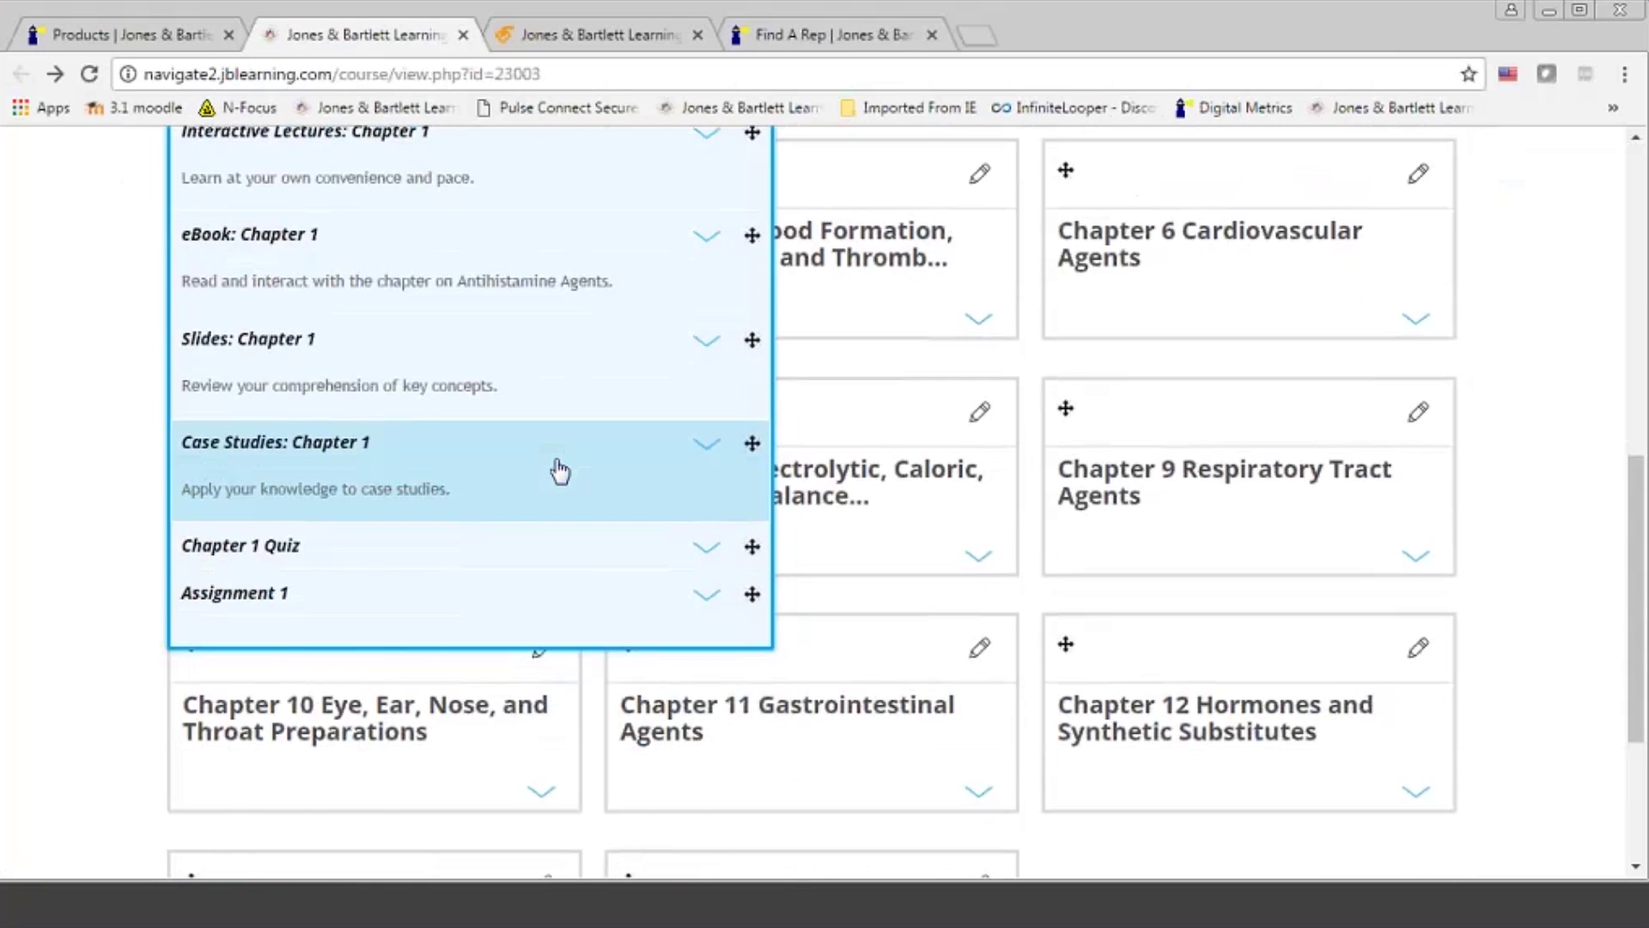
scroll(560, 471, up, 1)
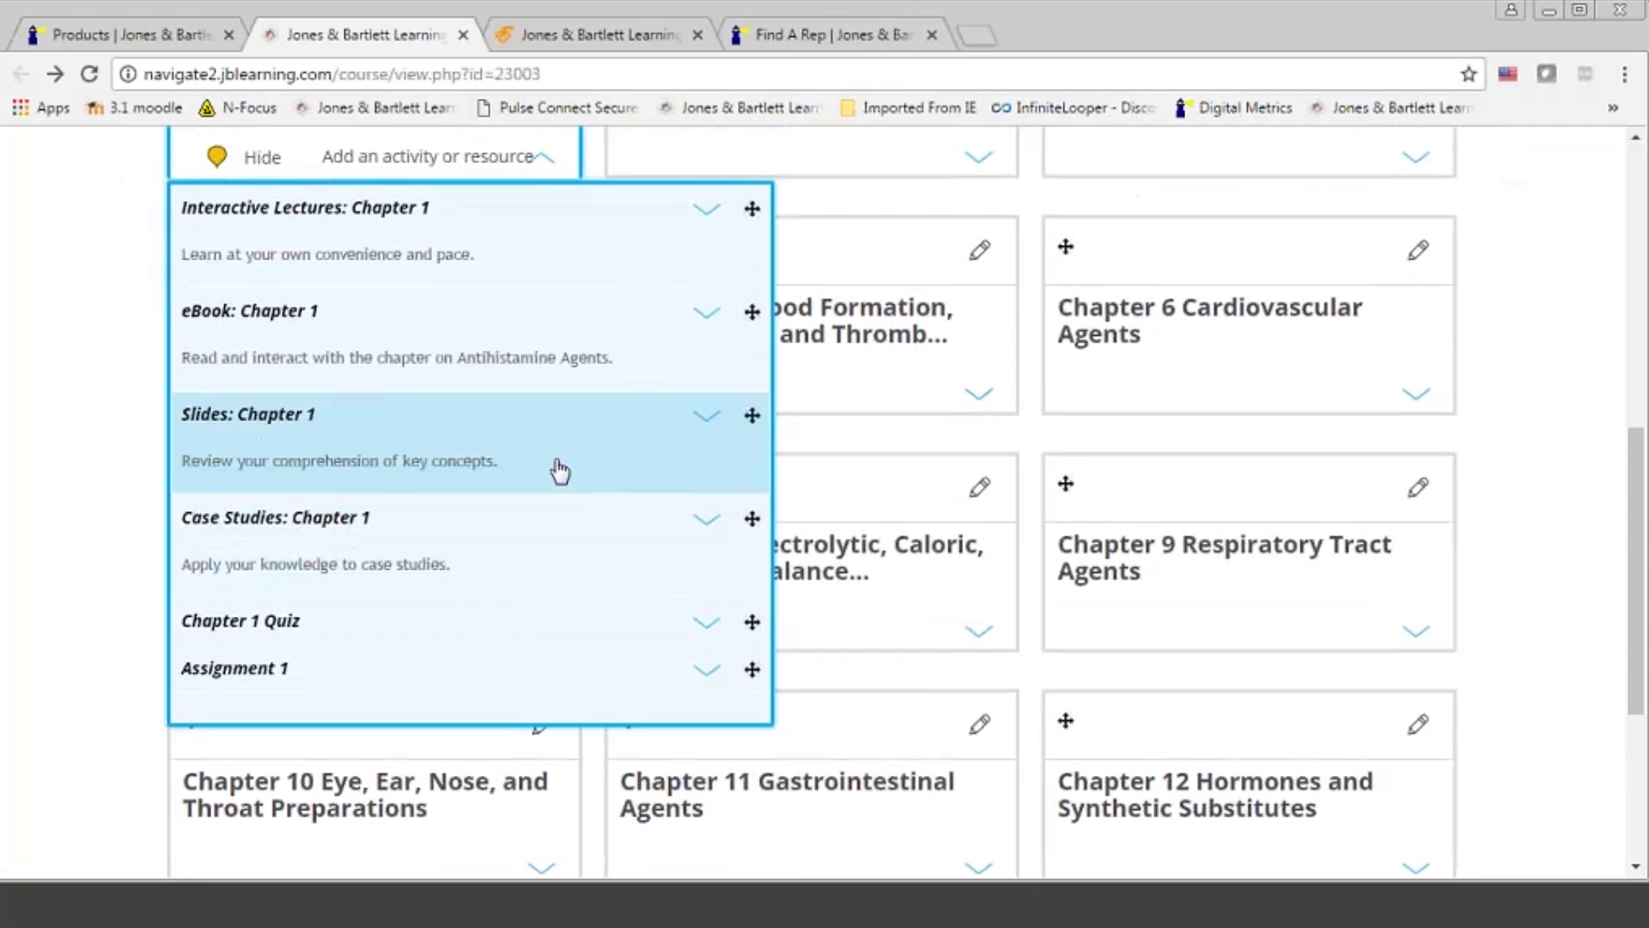
click(707, 525)
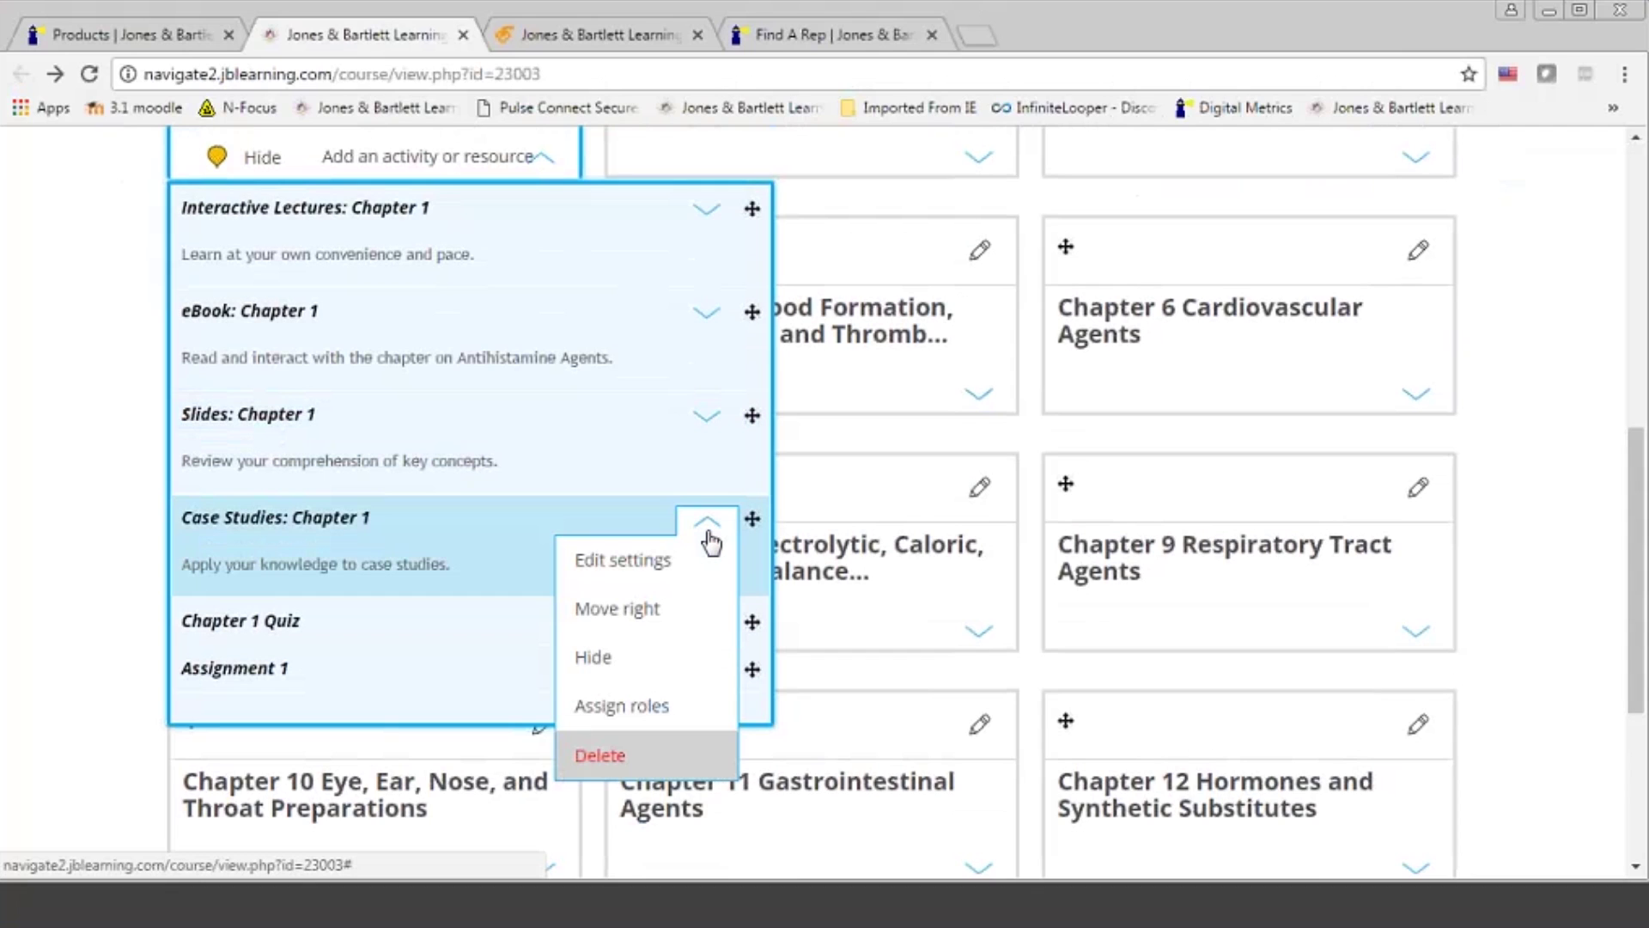
click(269, 520)
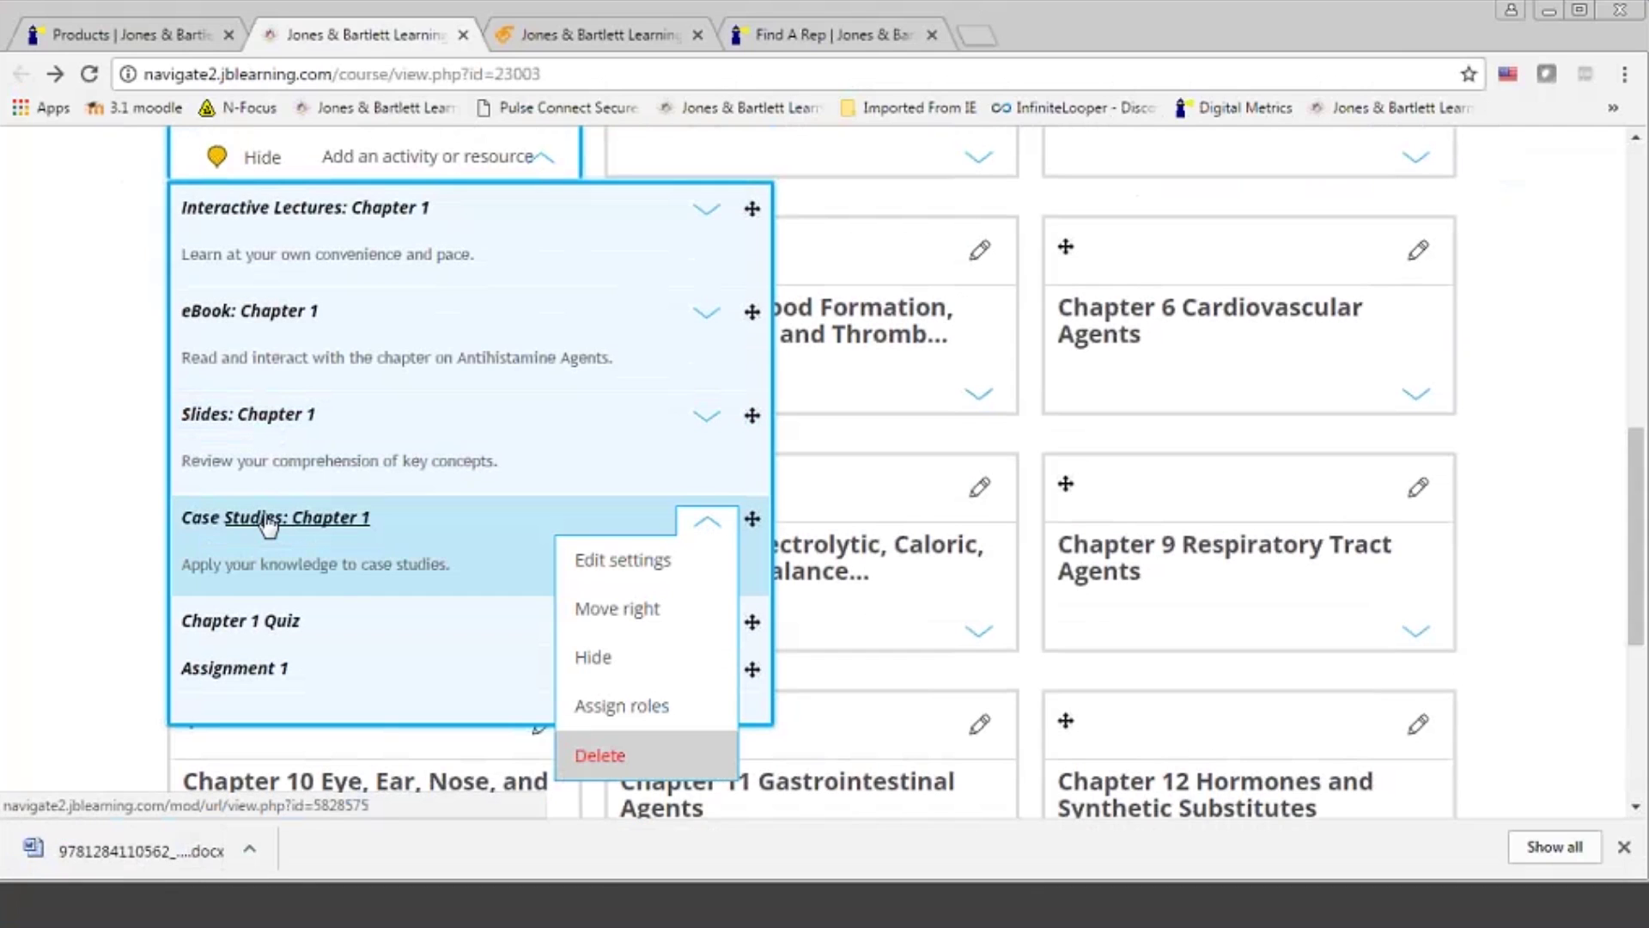
click(148, 849)
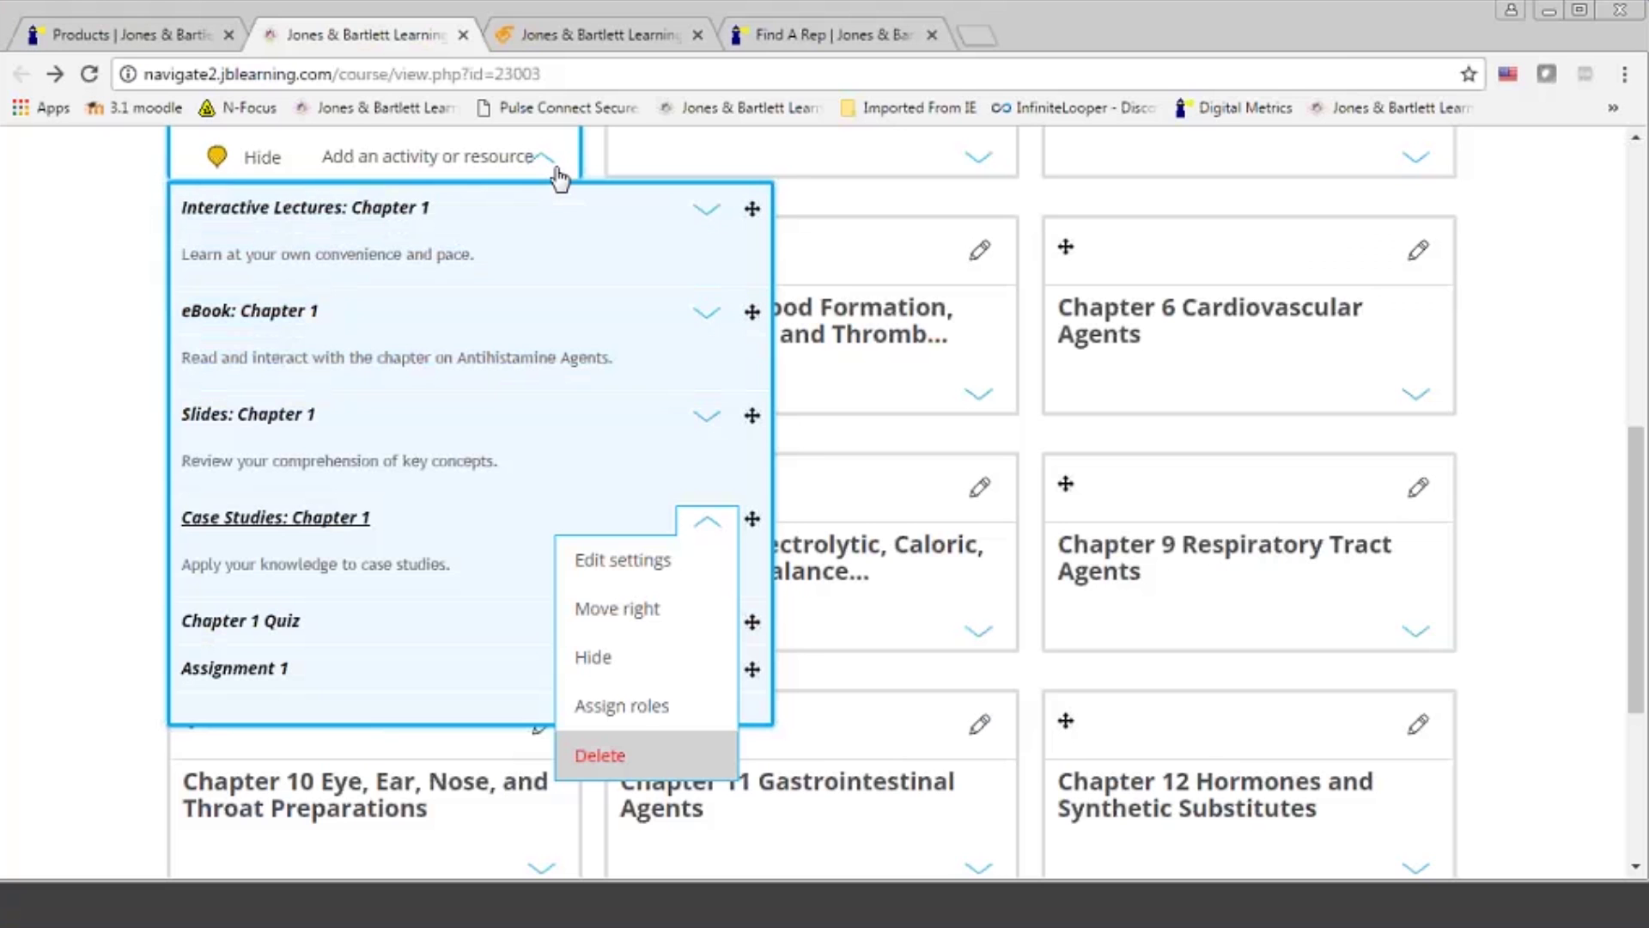
Examine the activity and resource types that can be added to Chapter 1, and close the chooser without adding any
click(557, 170)
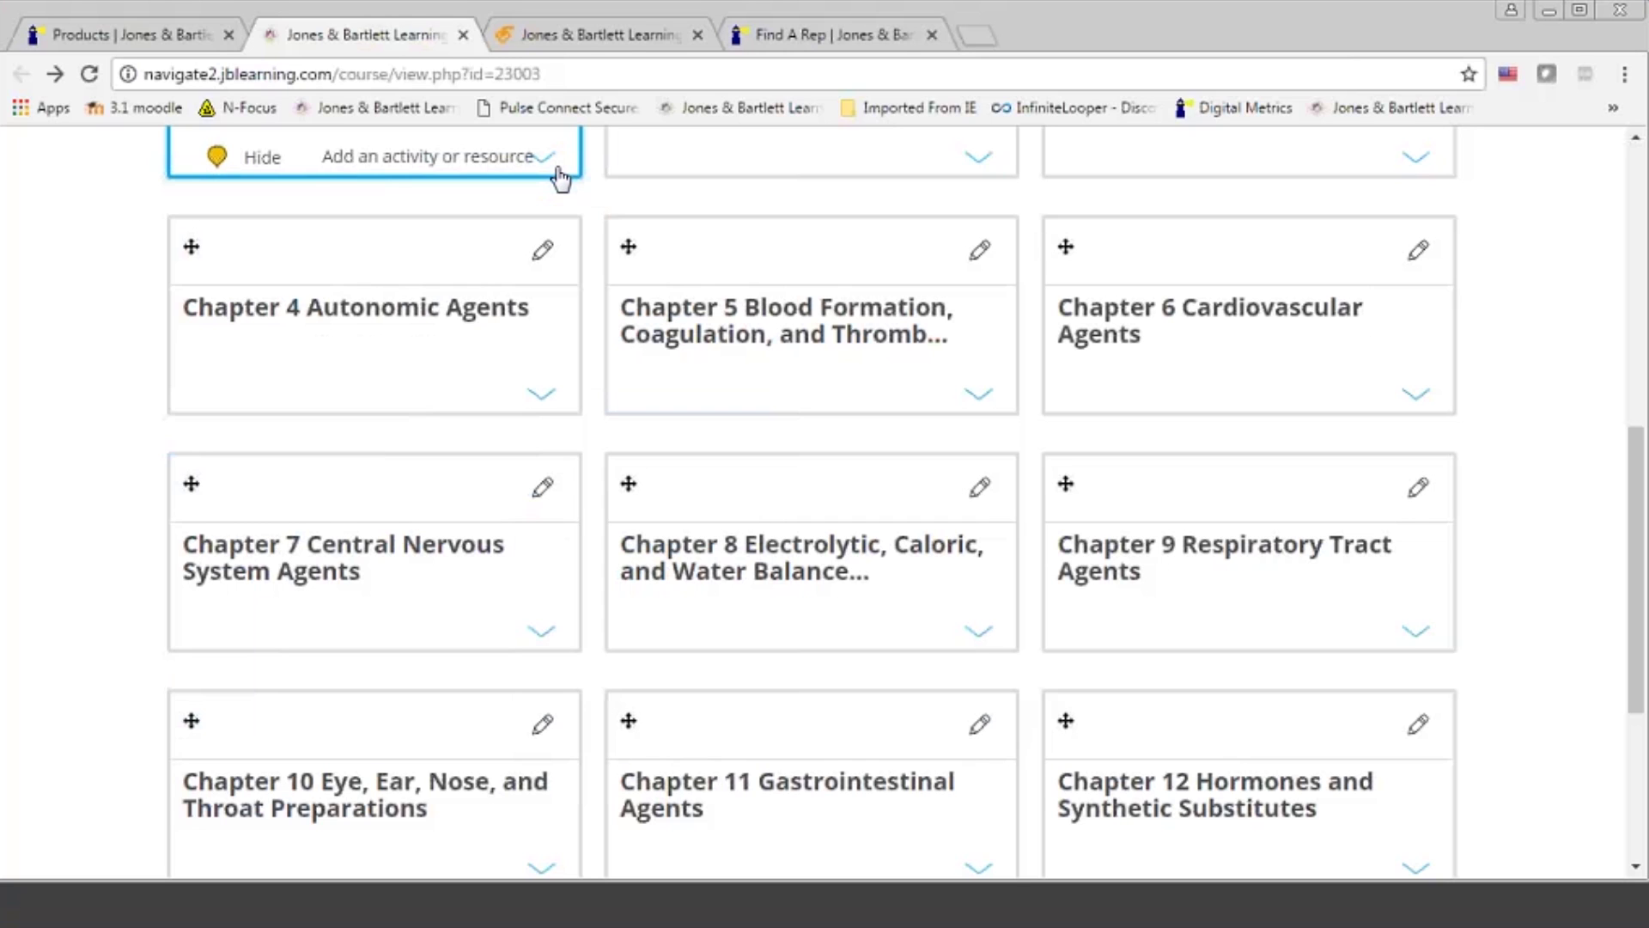
scroll(560, 178, up, 4)
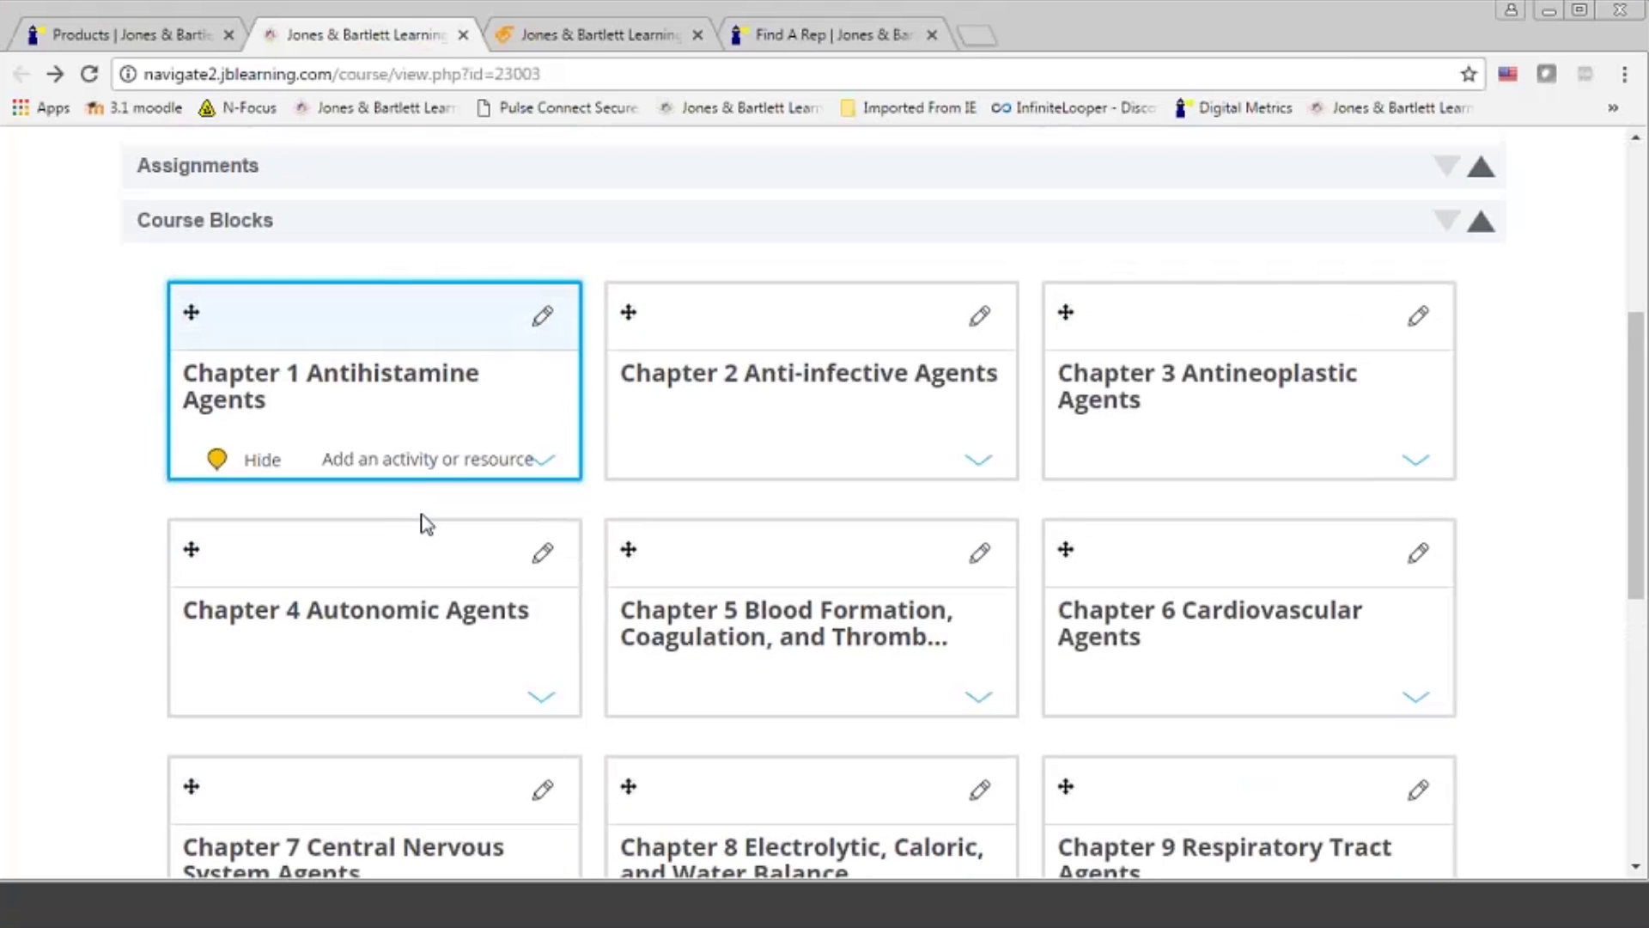
click(440, 460)
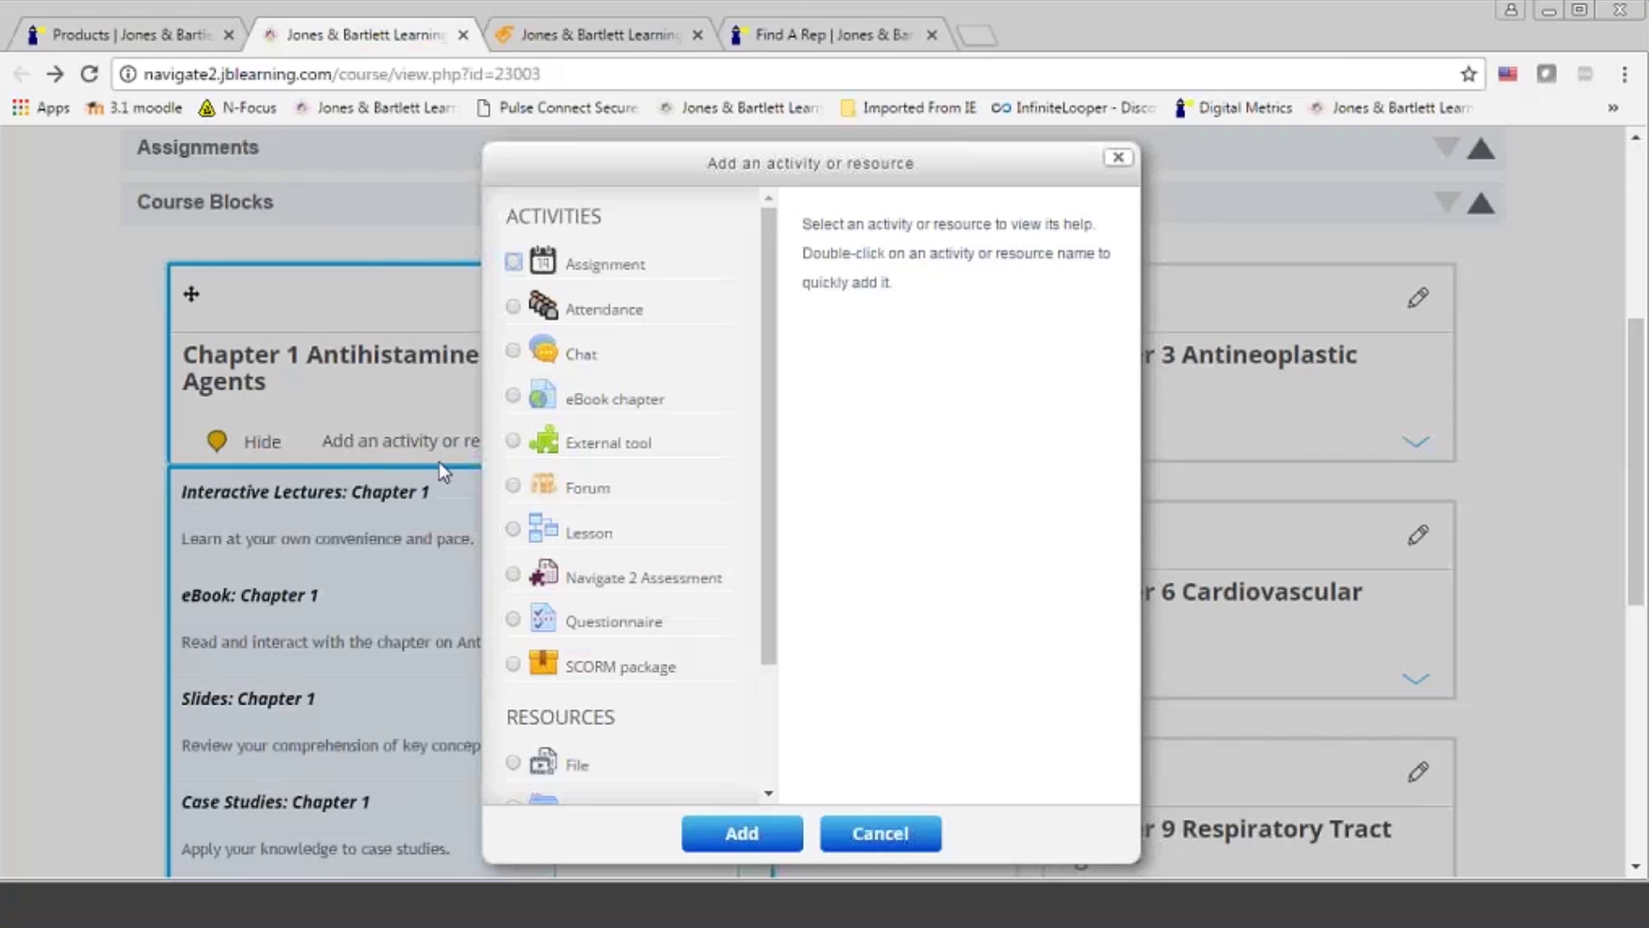
scroll(765, 414, down, 1)
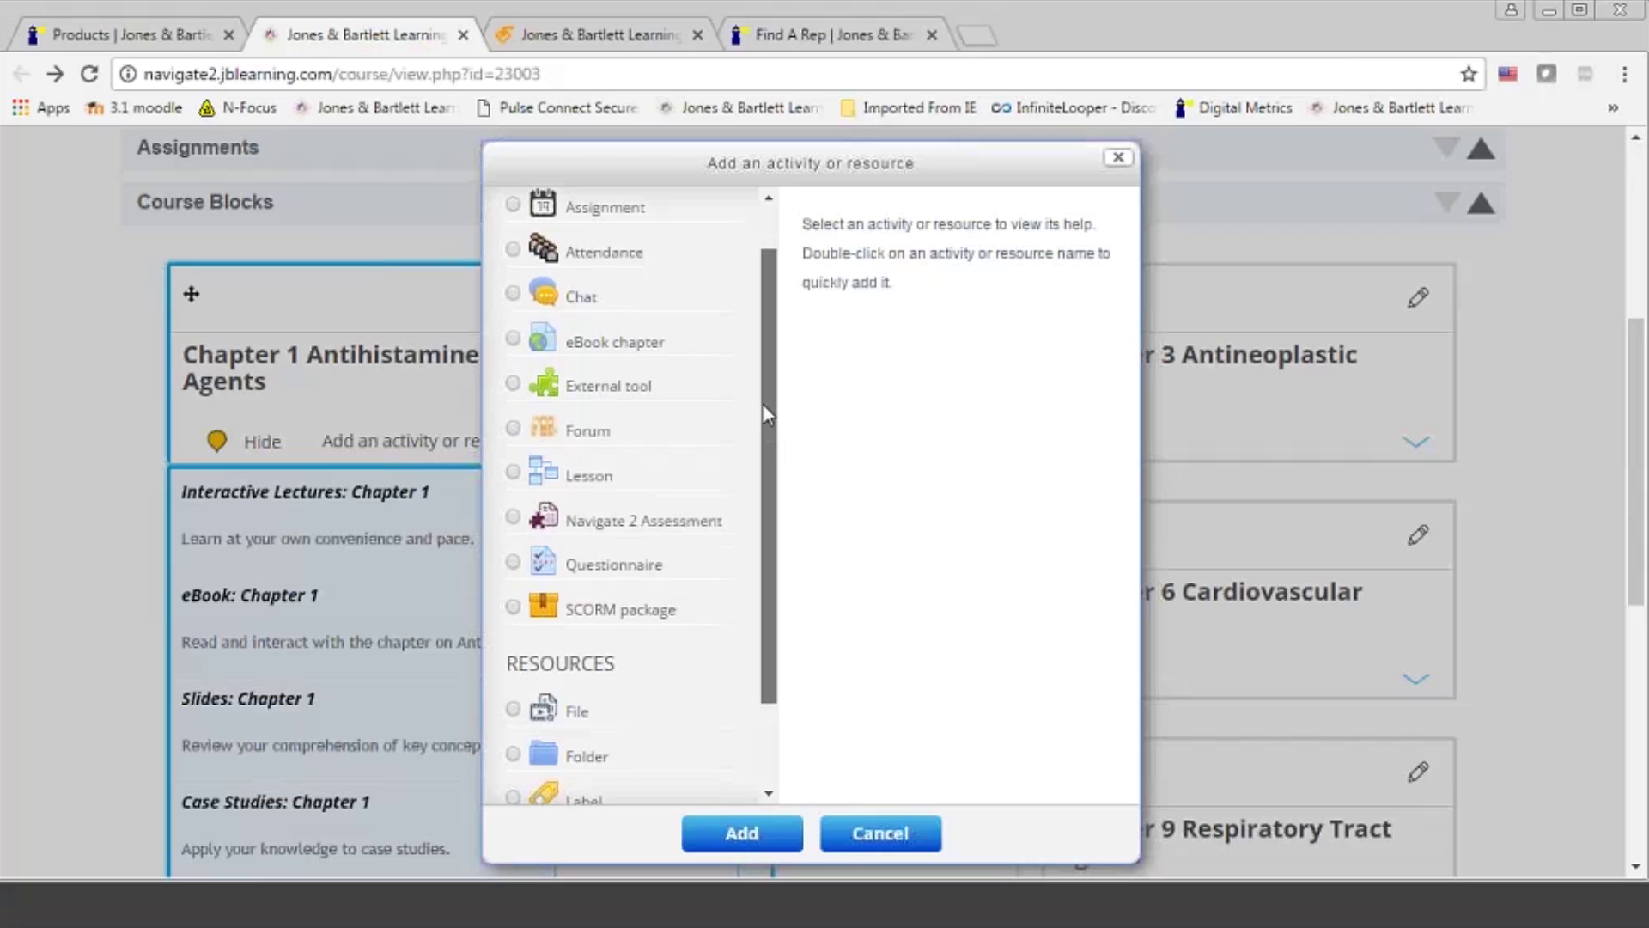
scroll(764, 414, up, 1)
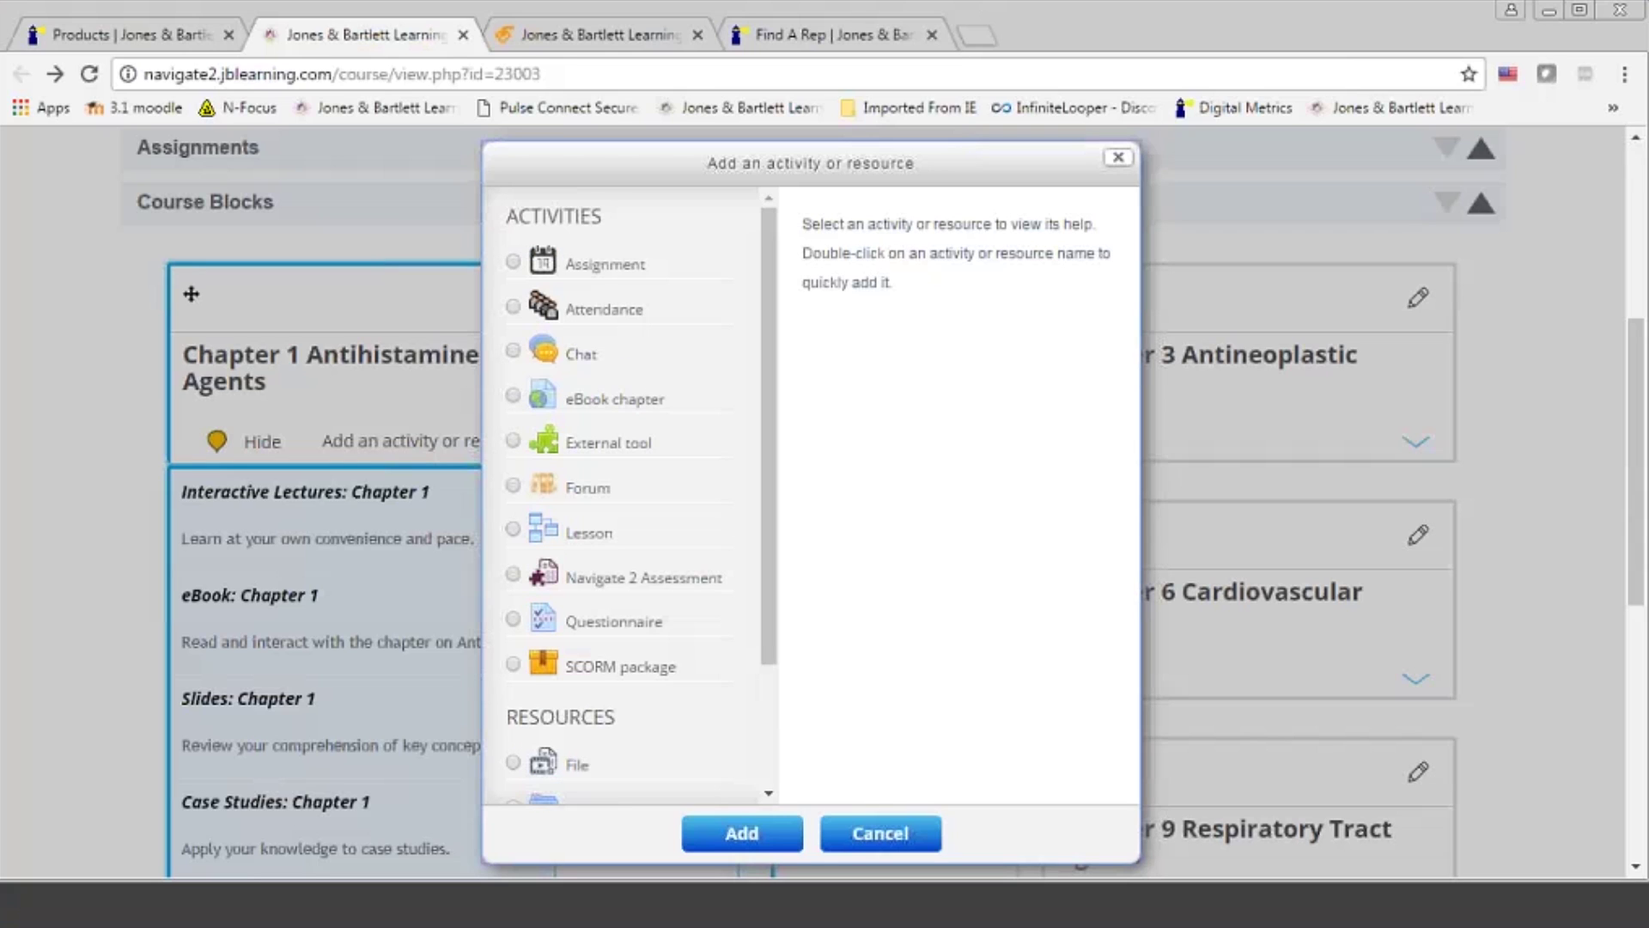
click(1121, 160)
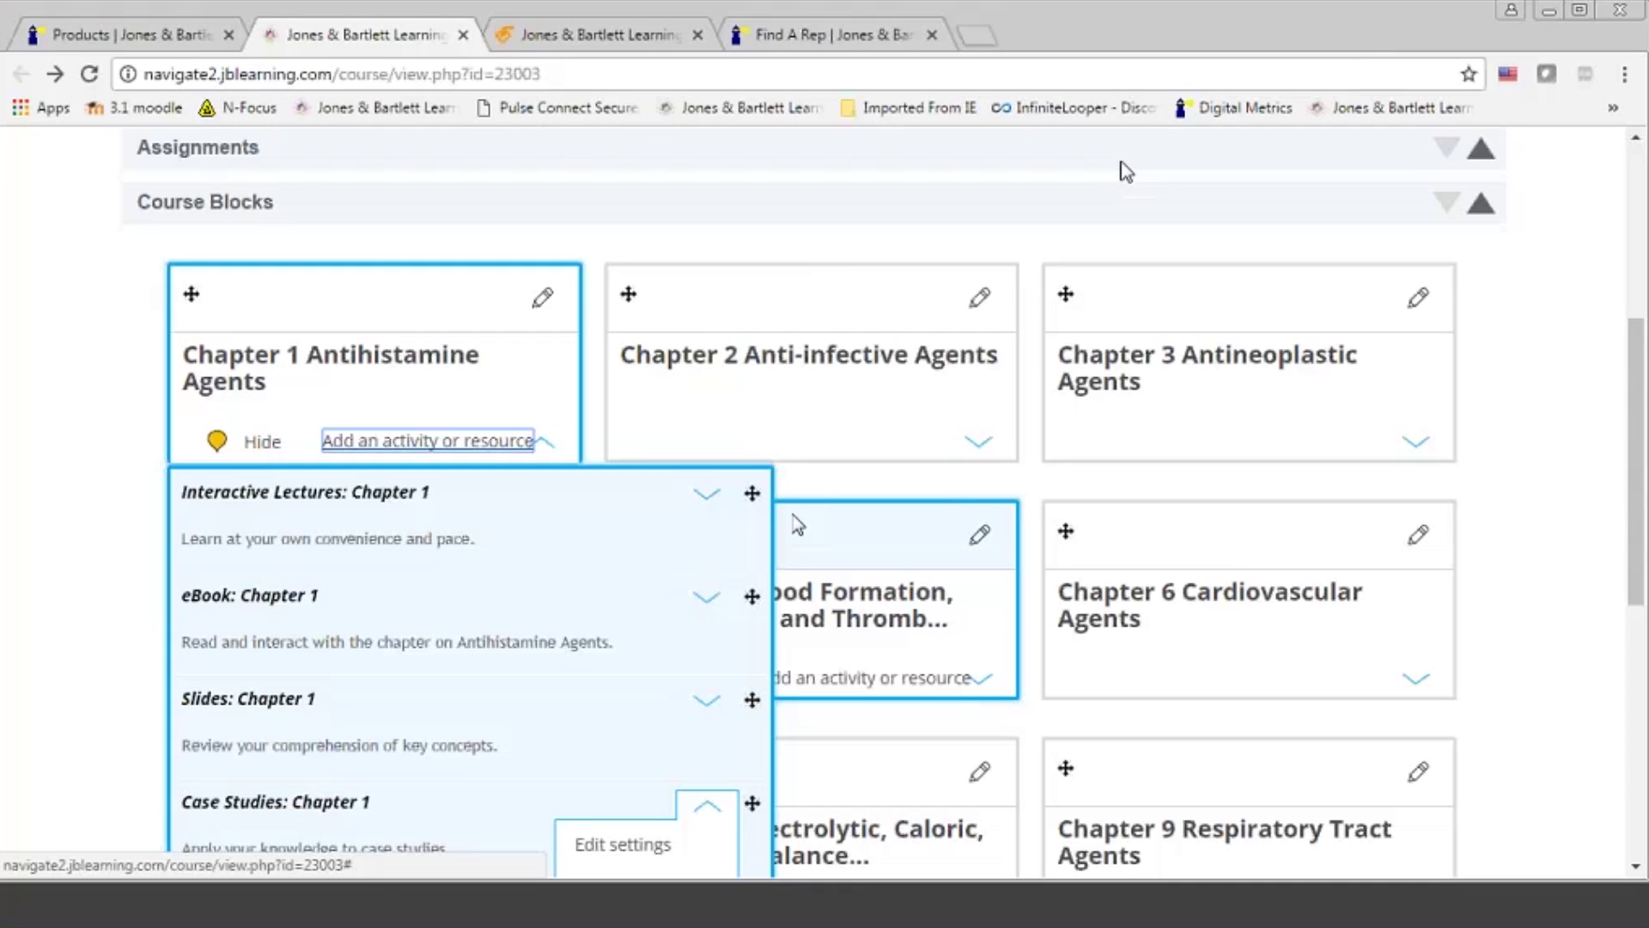
Open the Chapter 1 eBook, agree to leave the current site, and dismiss the annotation icon info
click(231, 602)
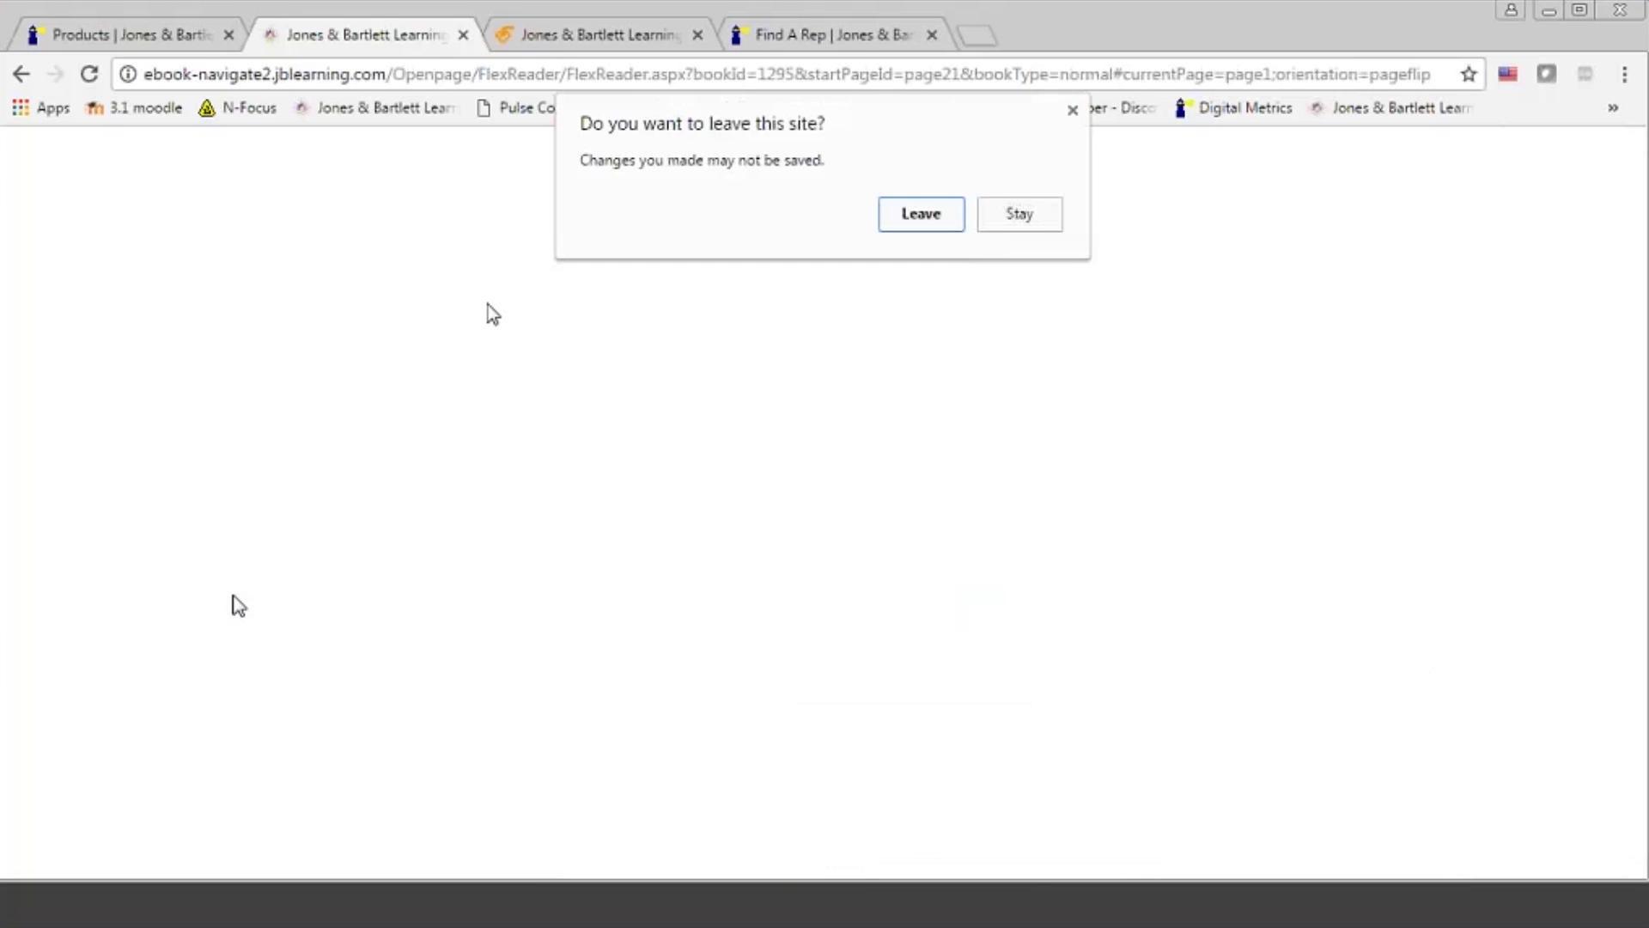
click(894, 215)
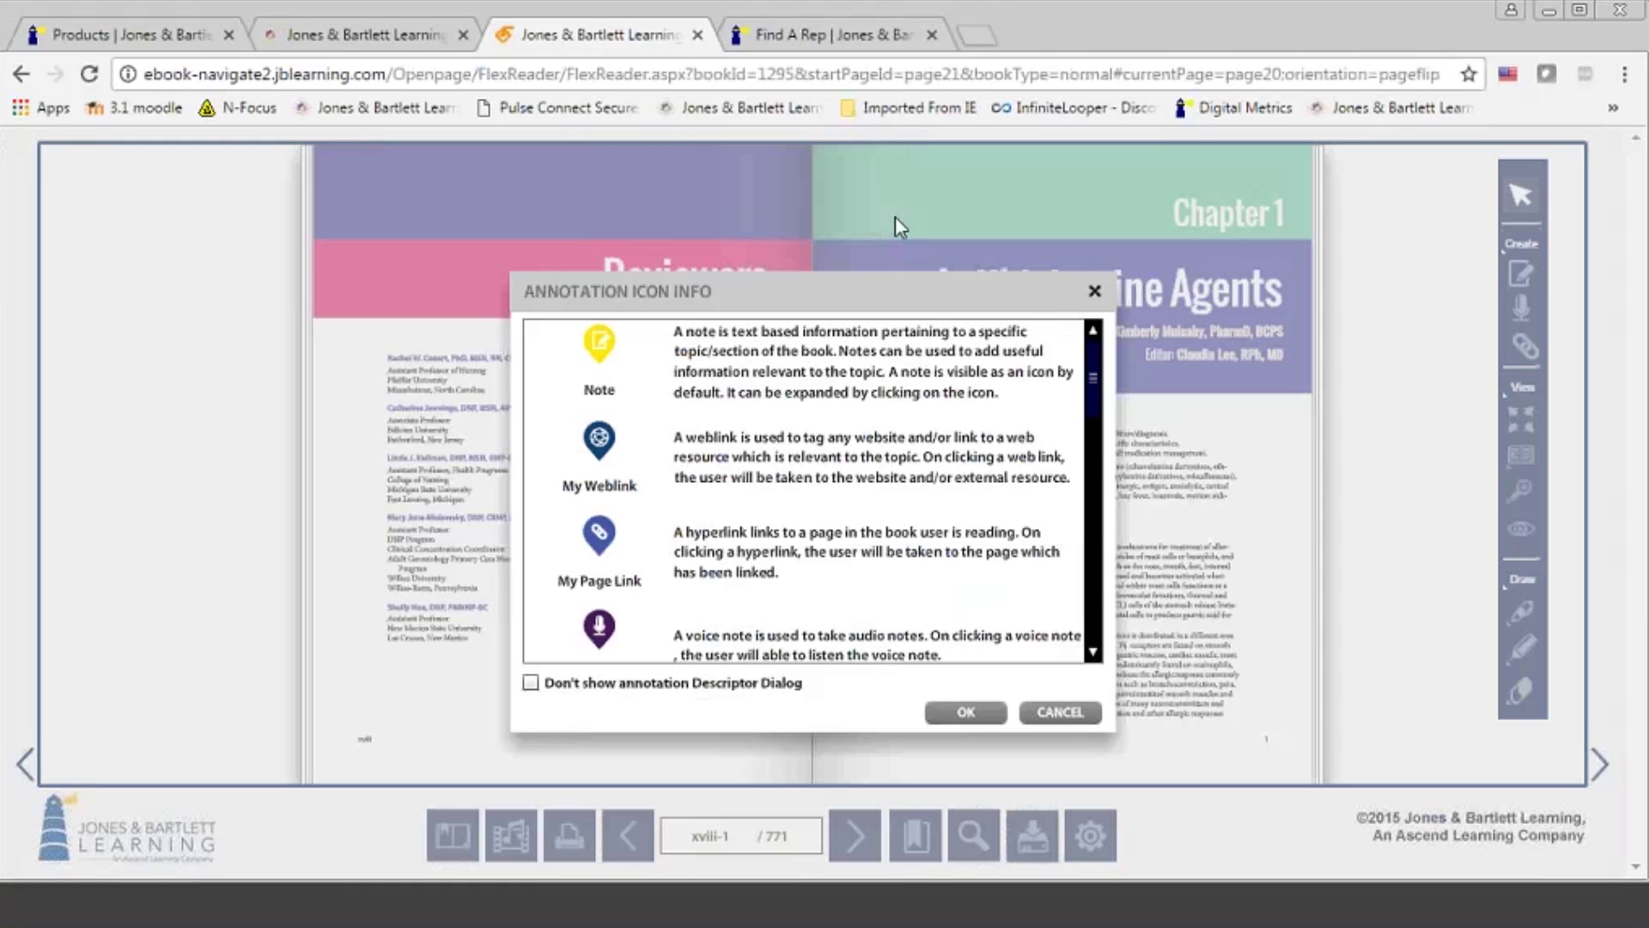
click(1095, 292)
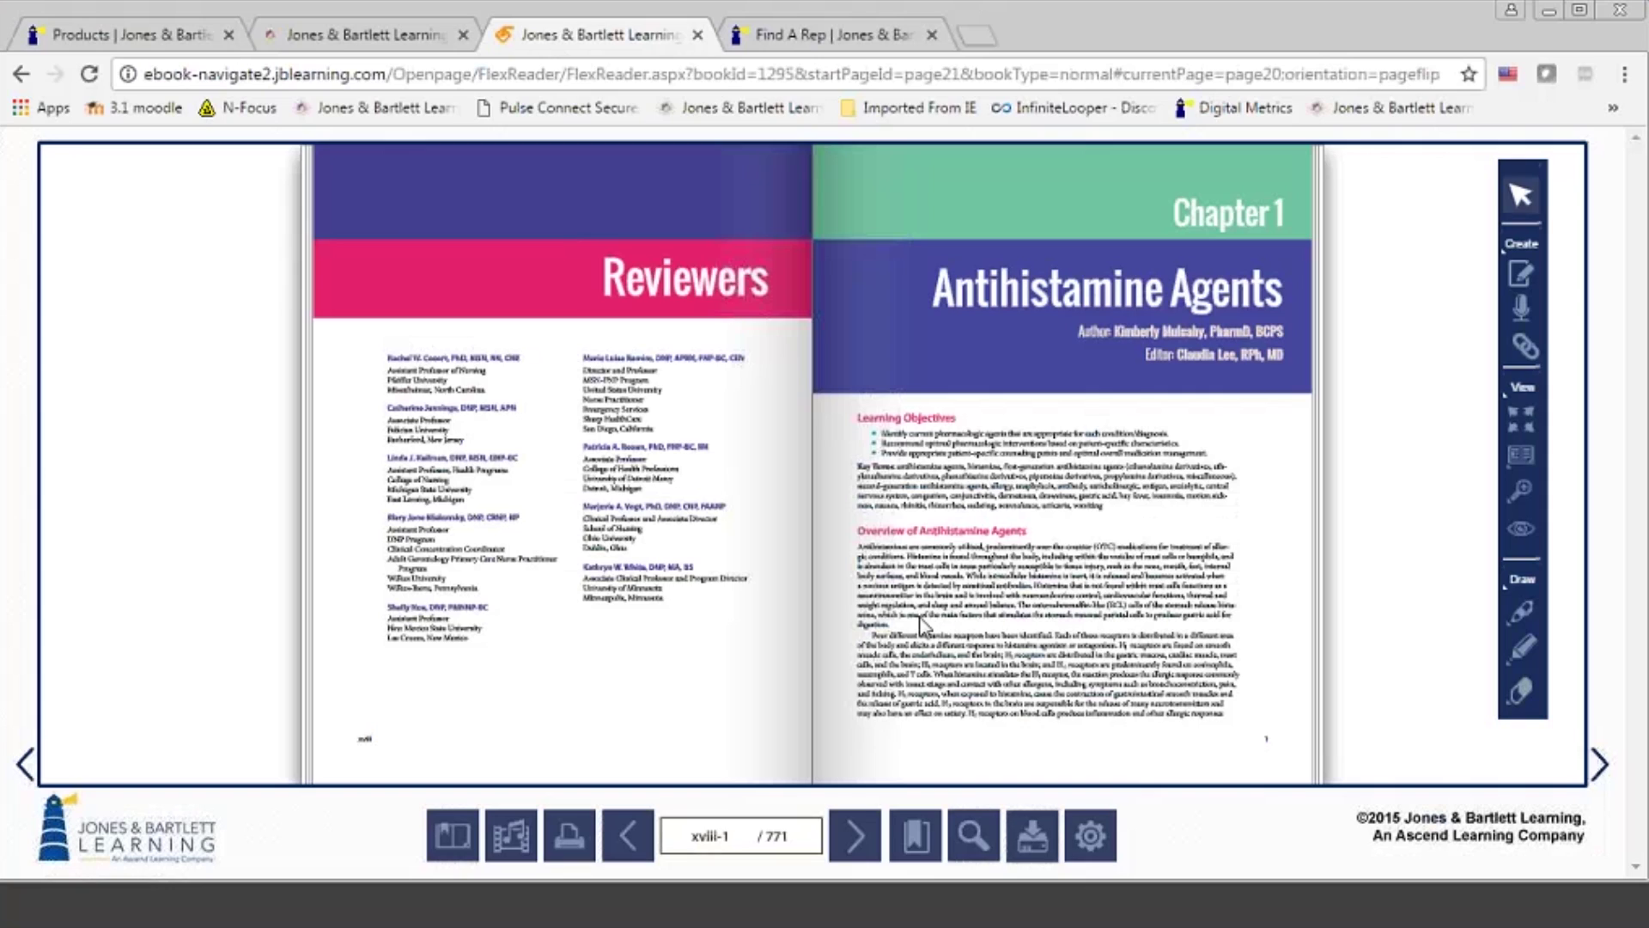
Place a note beside the Chapter 1 Antihistamine Agents title, accept the category warning, and close the note without text
click(1521, 274)
click(858, 325)
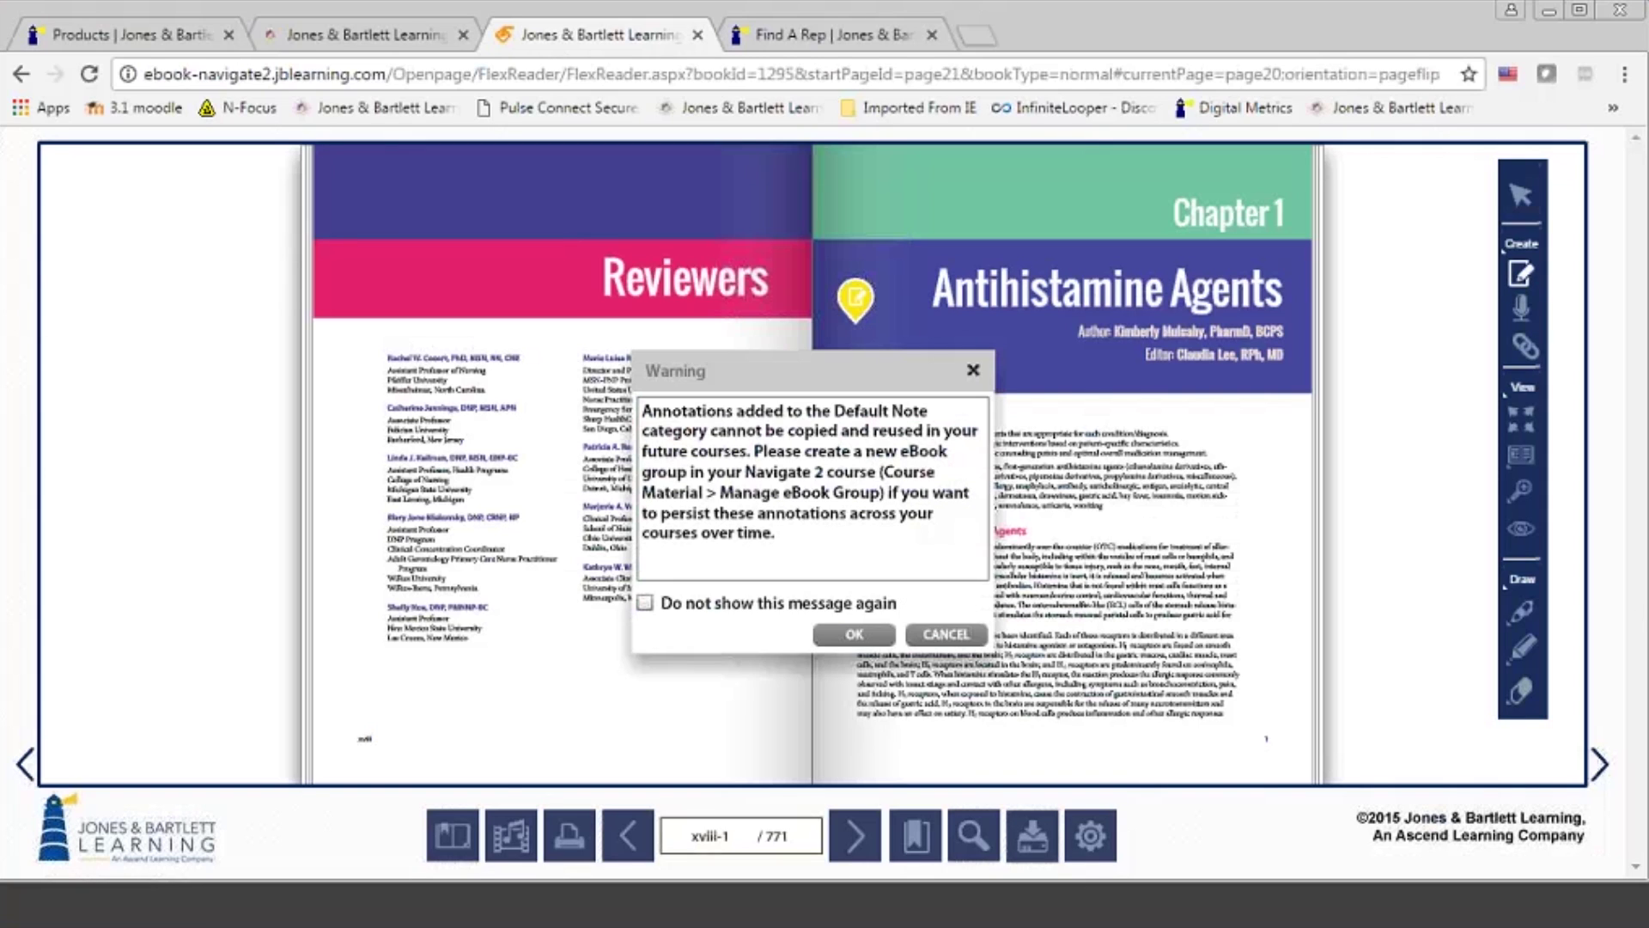
click(854, 634)
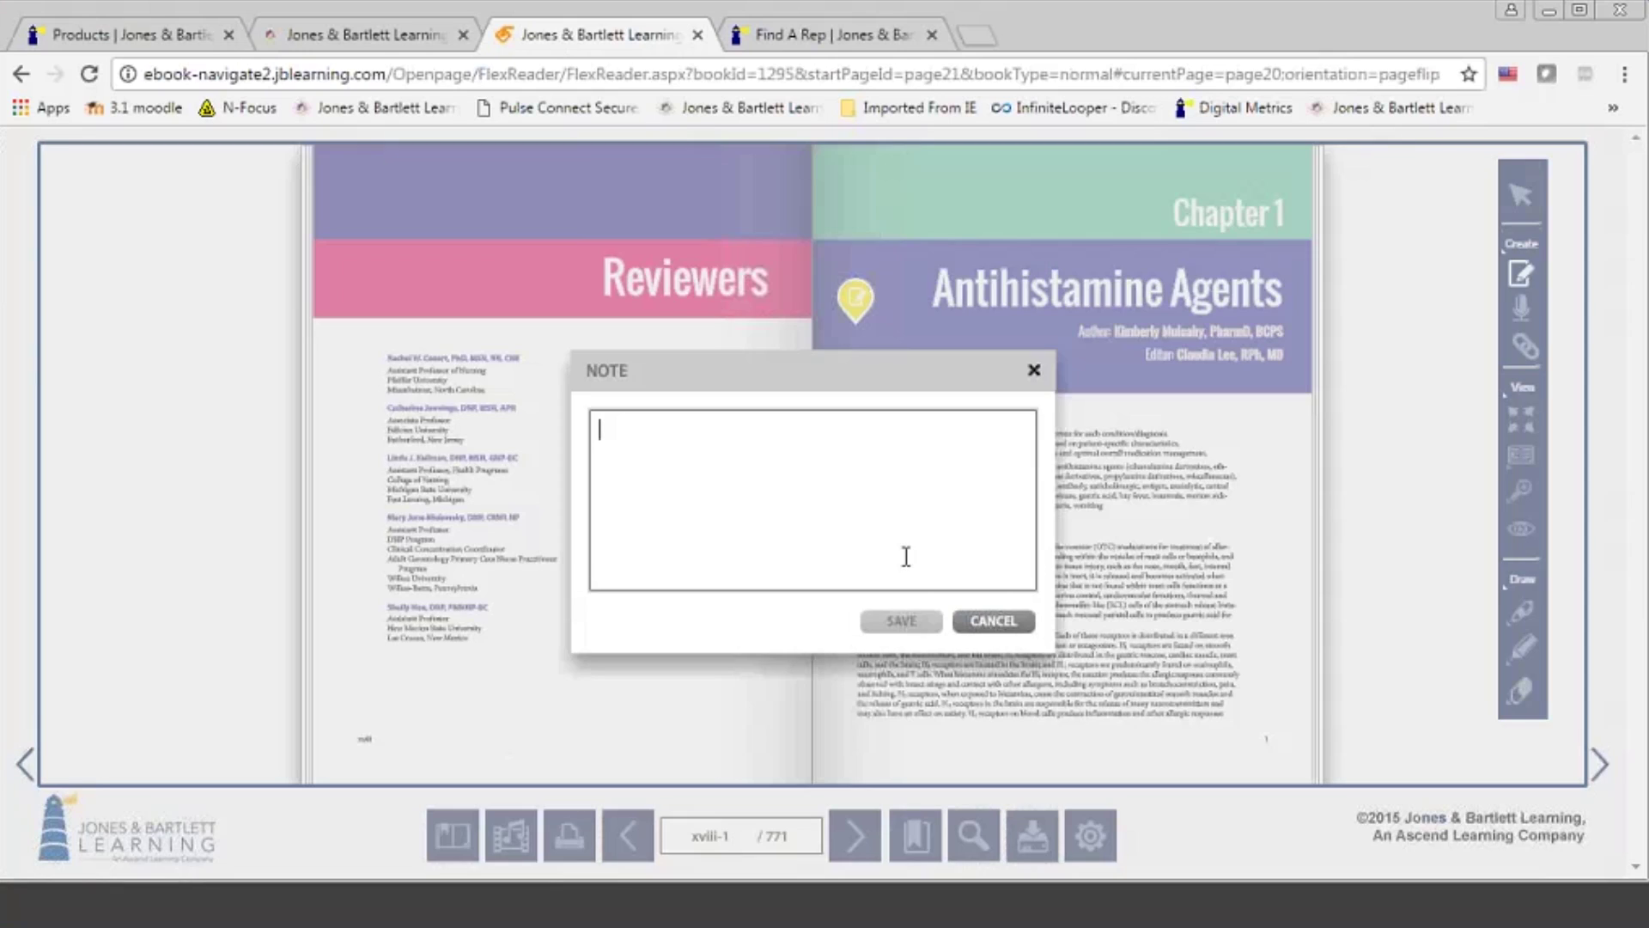
click(1034, 371)
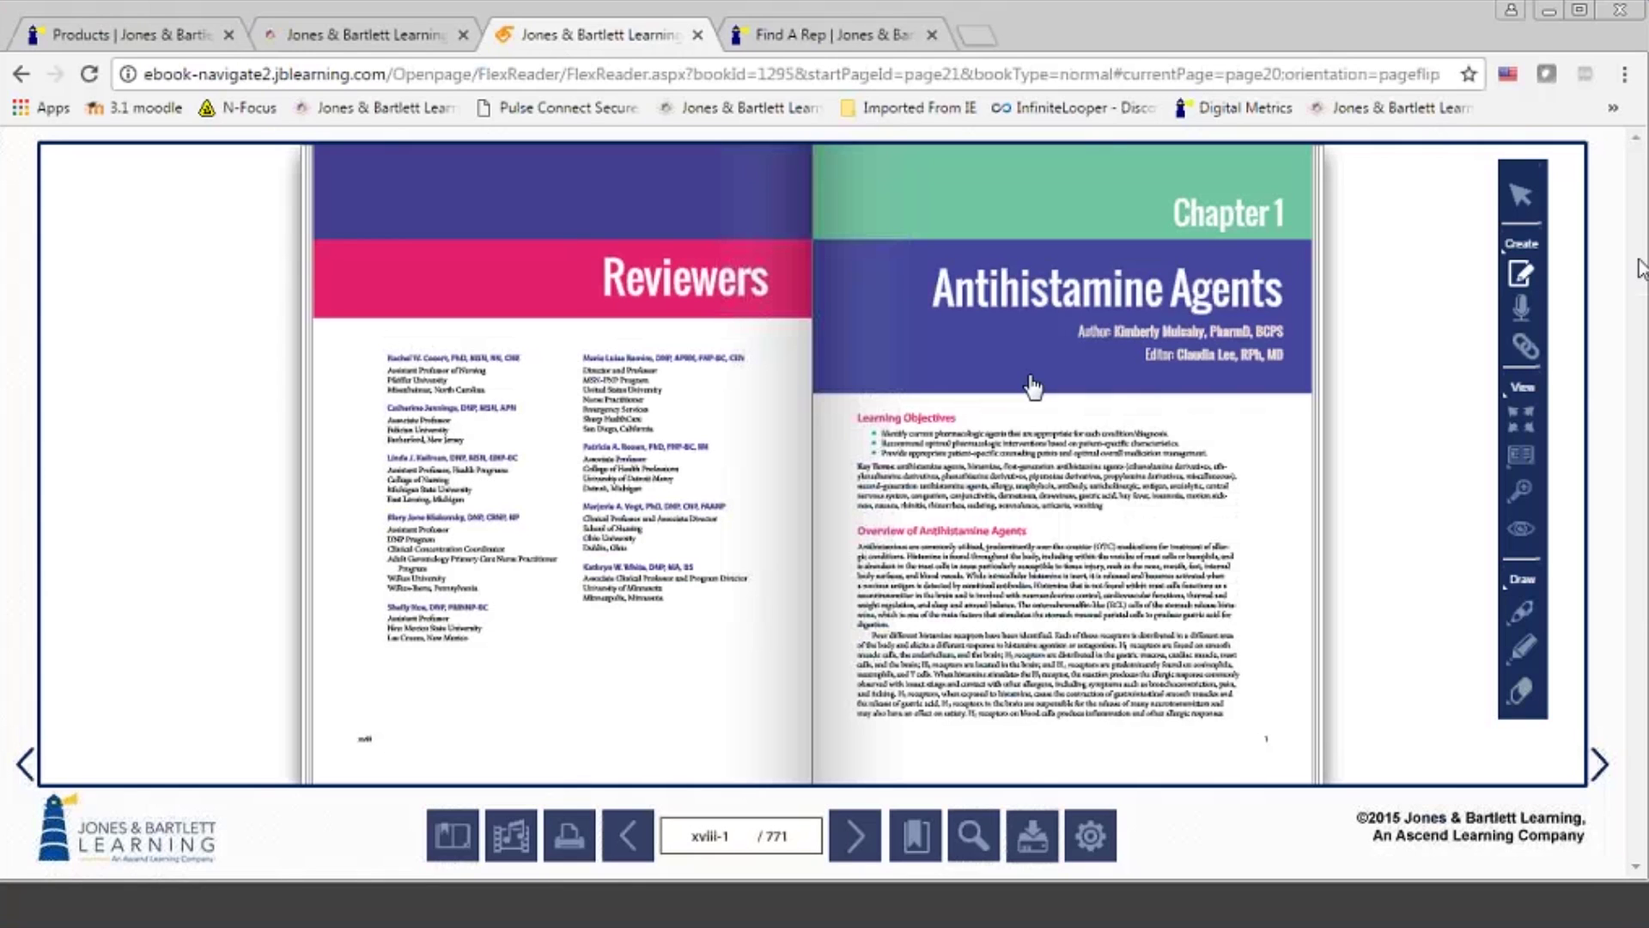
Search the eBook for "Antihistamine" and open the page 7 result about the toxicity of antihistamines
click(1525, 347)
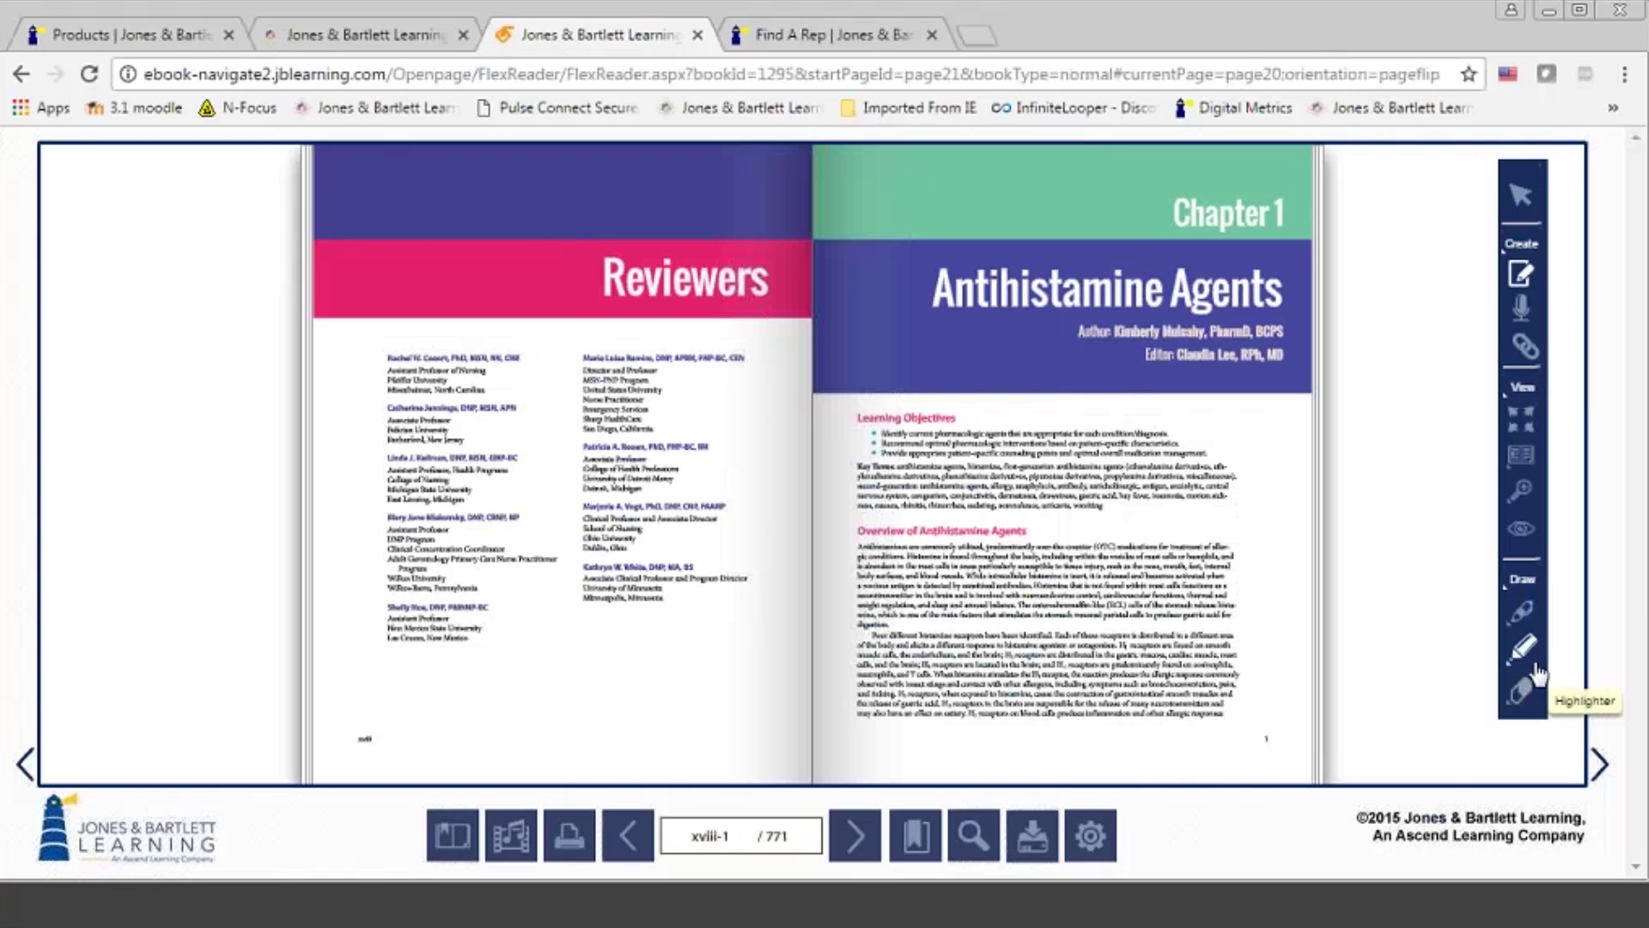
click(971, 853)
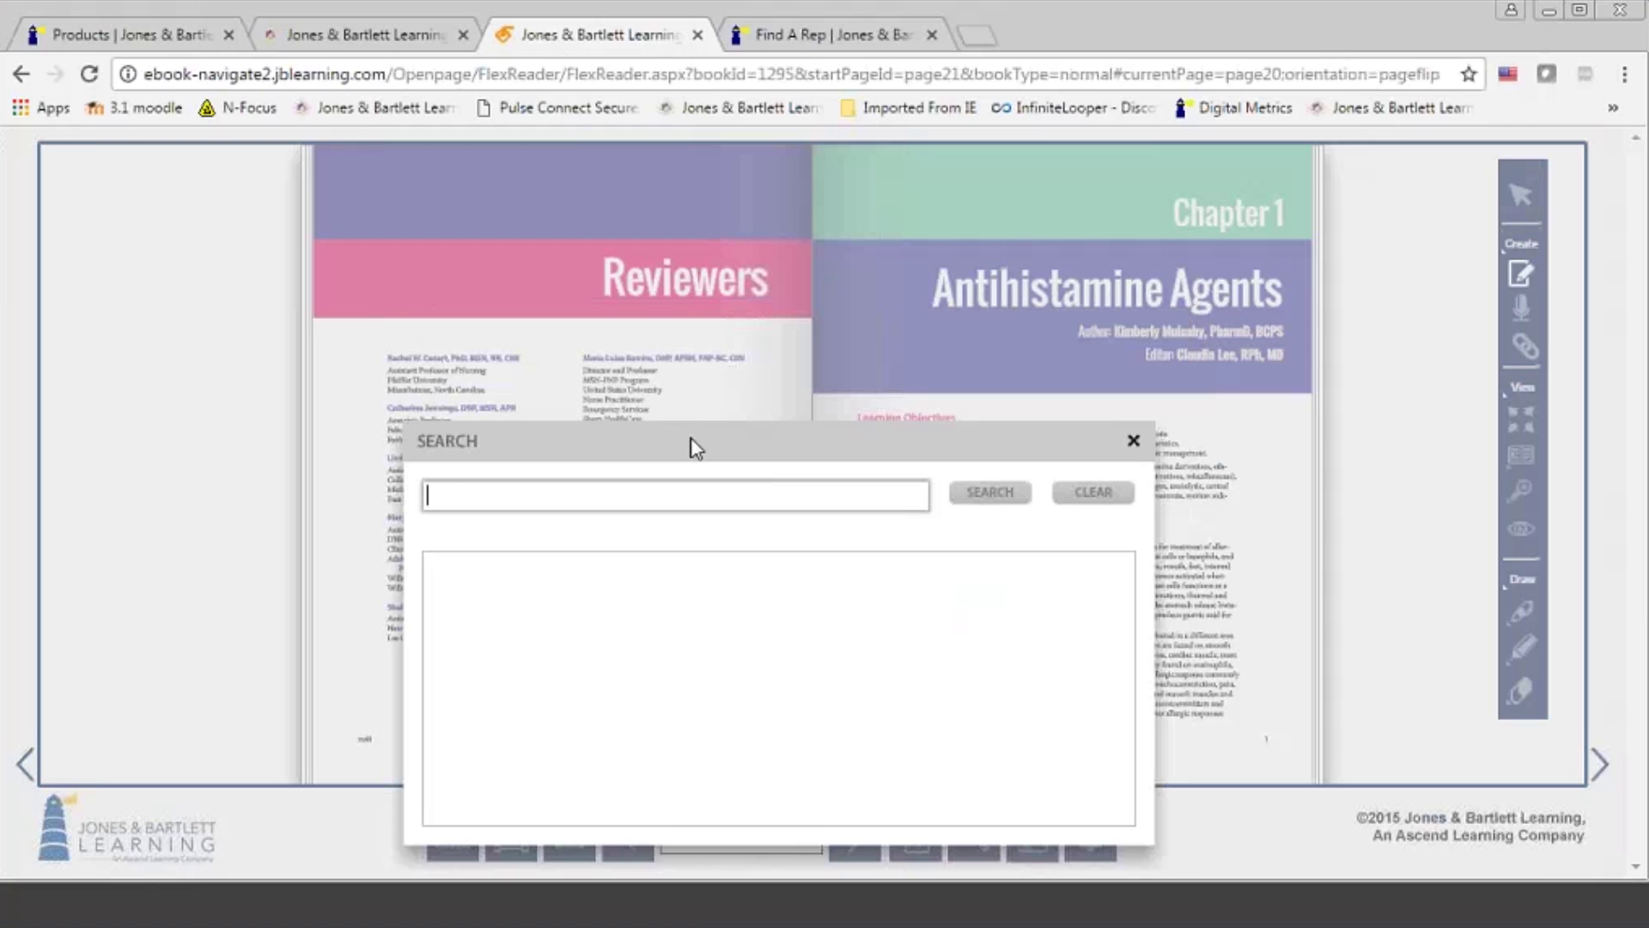
text(Ant)
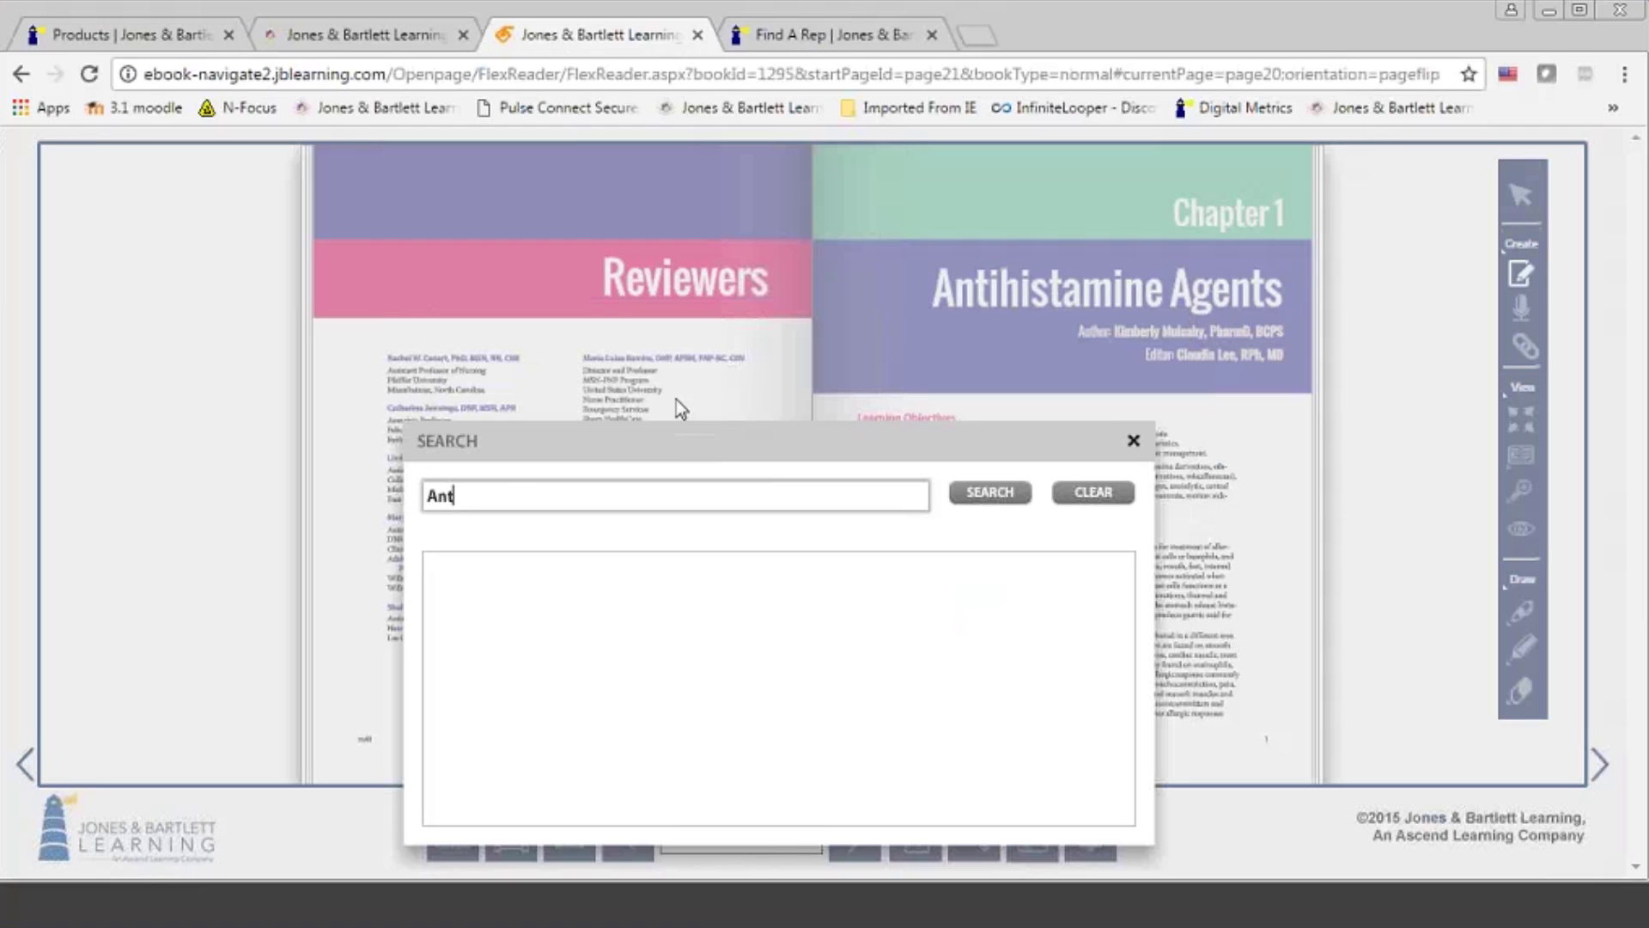
text(ihistamine)
click(988, 493)
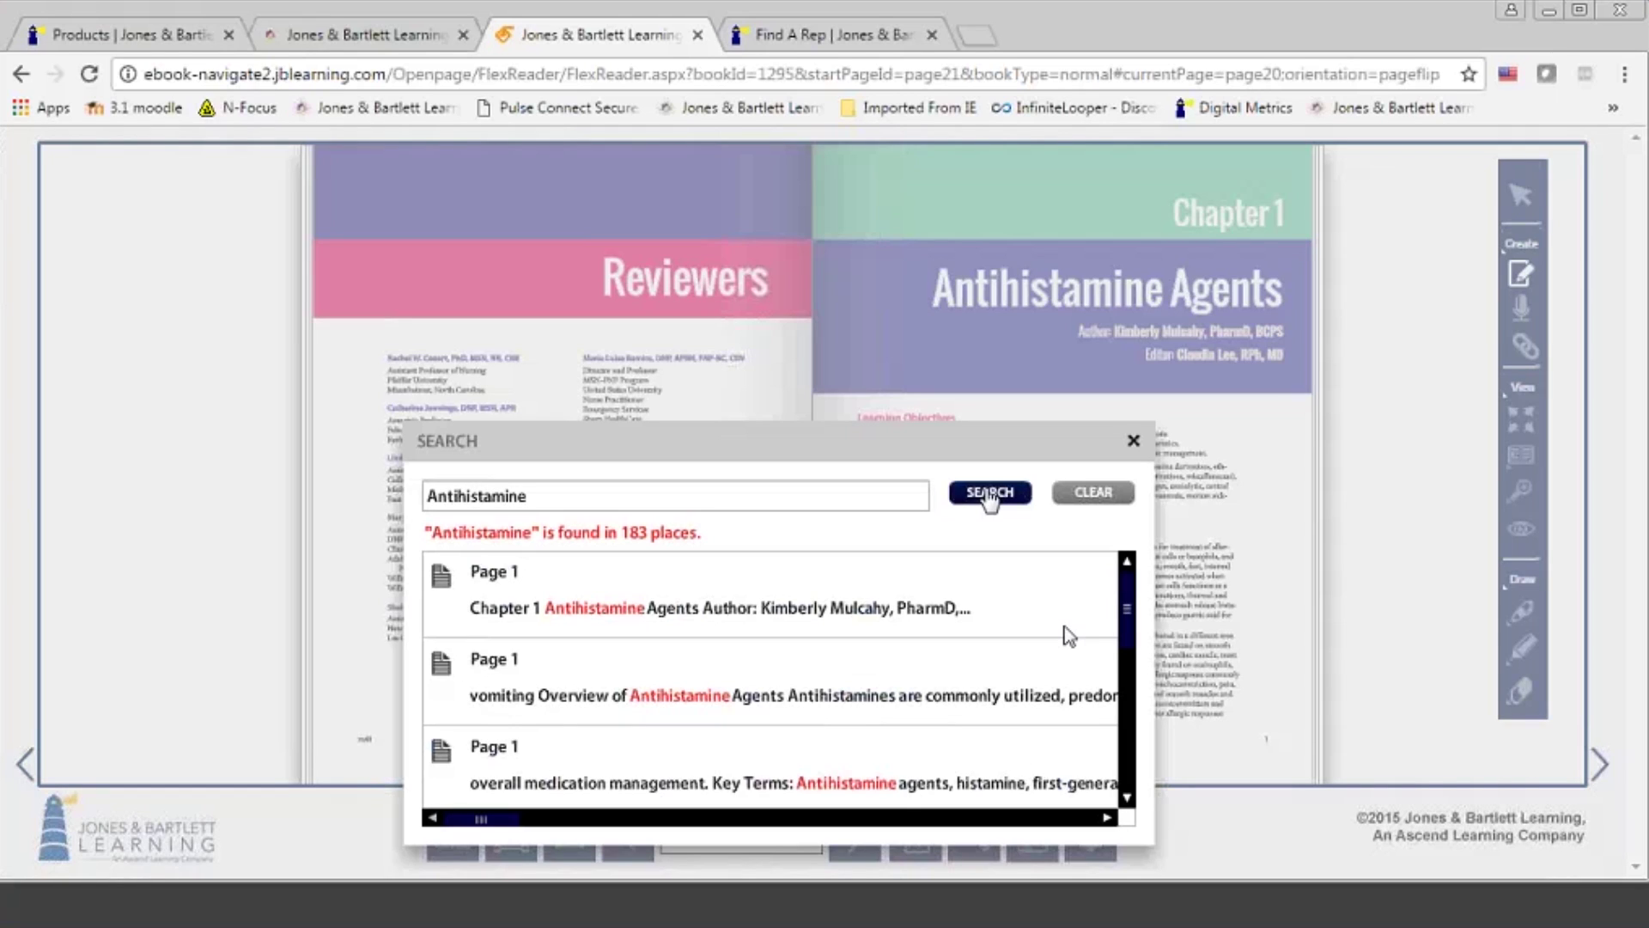
drag(1127, 606, 1130, 666)
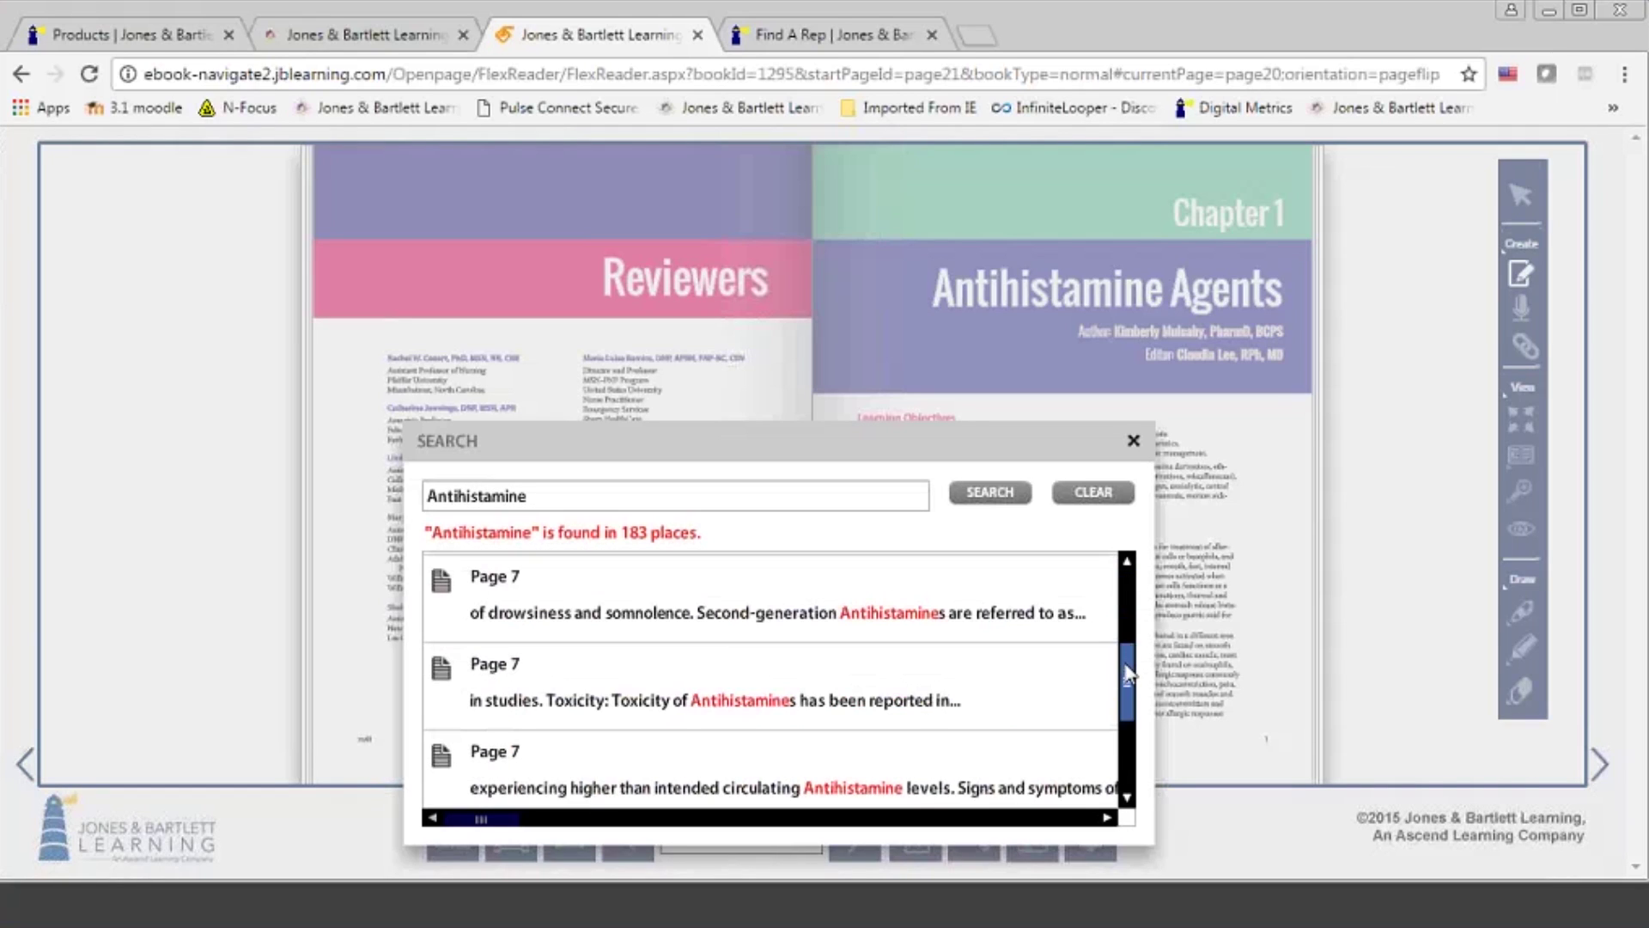
click(668, 682)
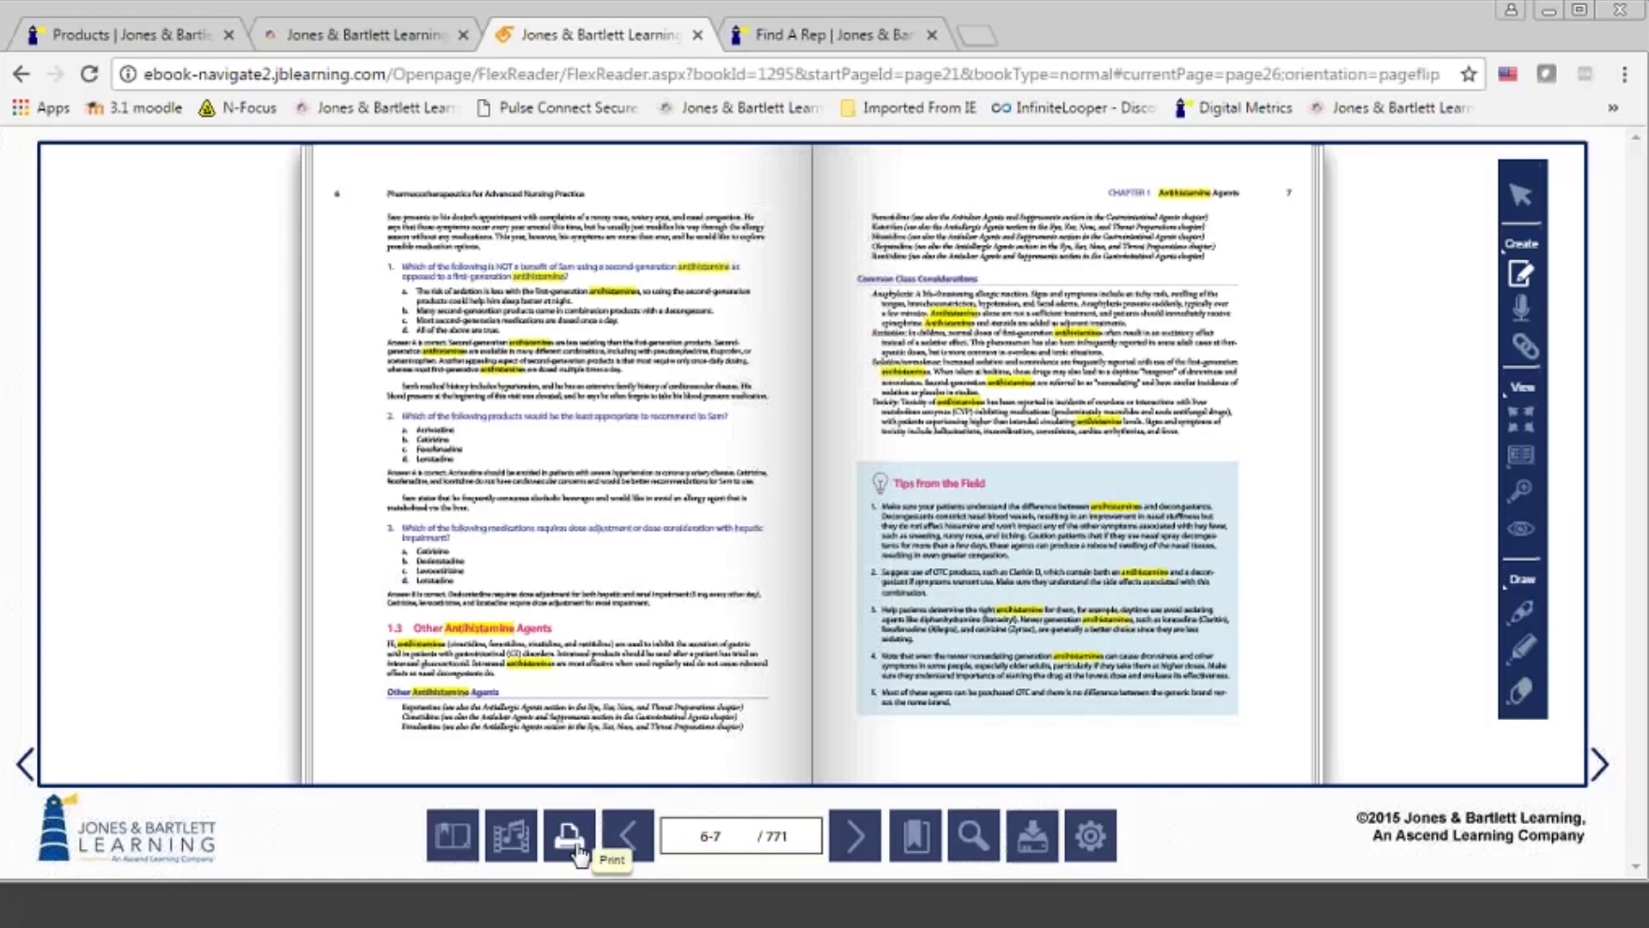
Leave the eBook and return to the course page with the Chapter 1 Antihistamine Agents block
click(1050, 837)
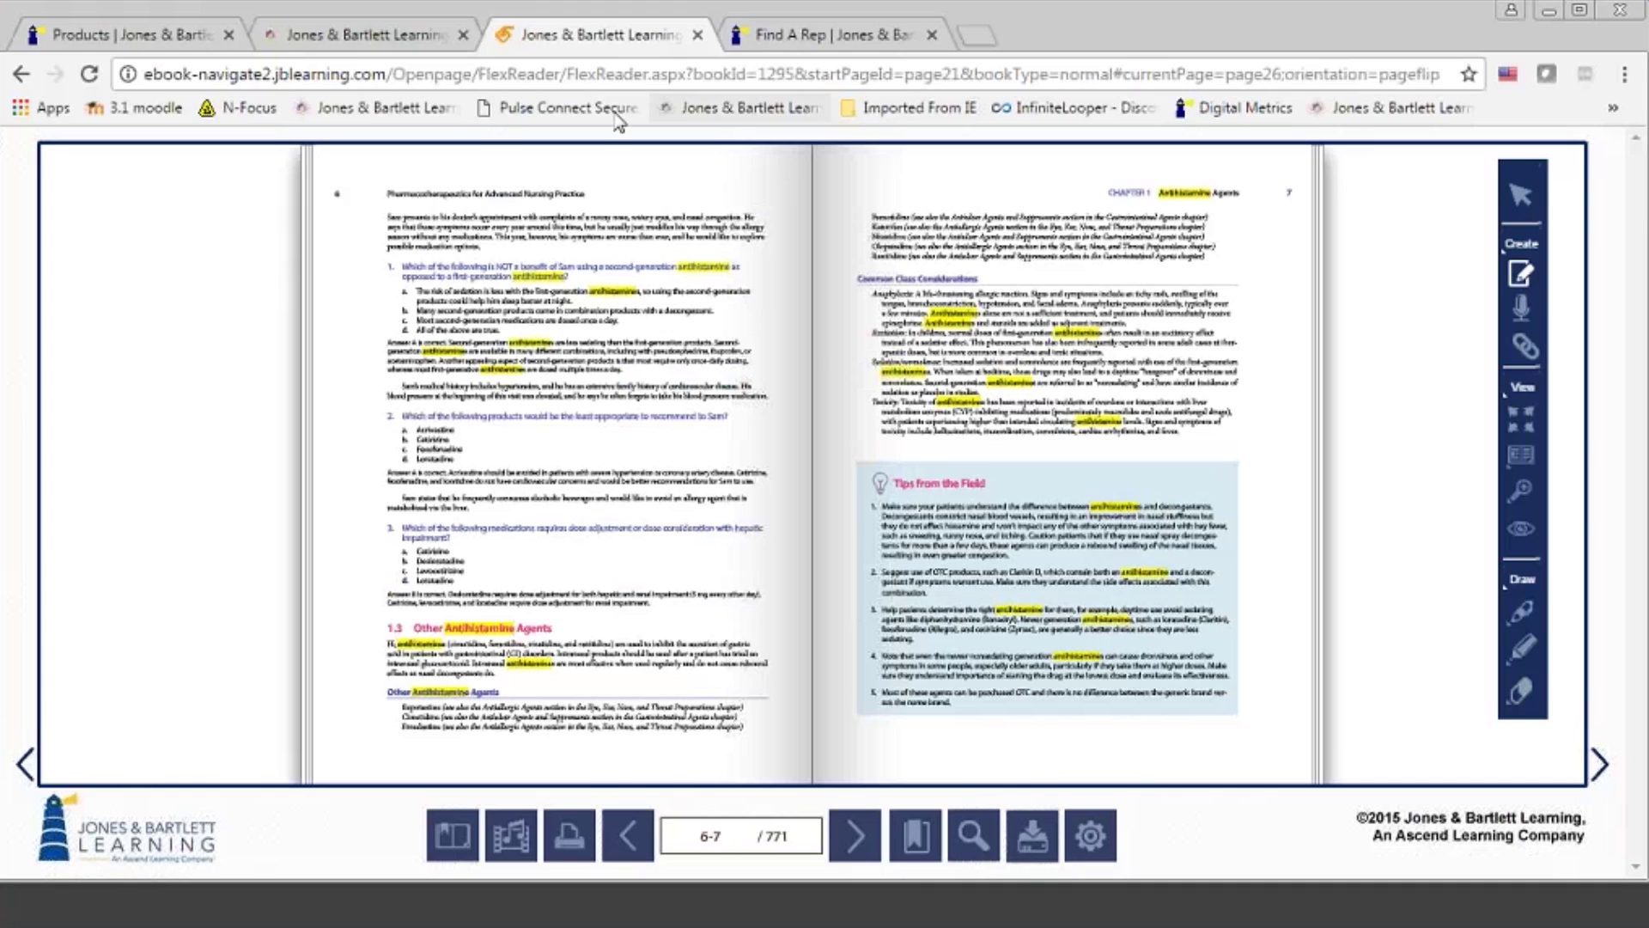
click(363, 38)
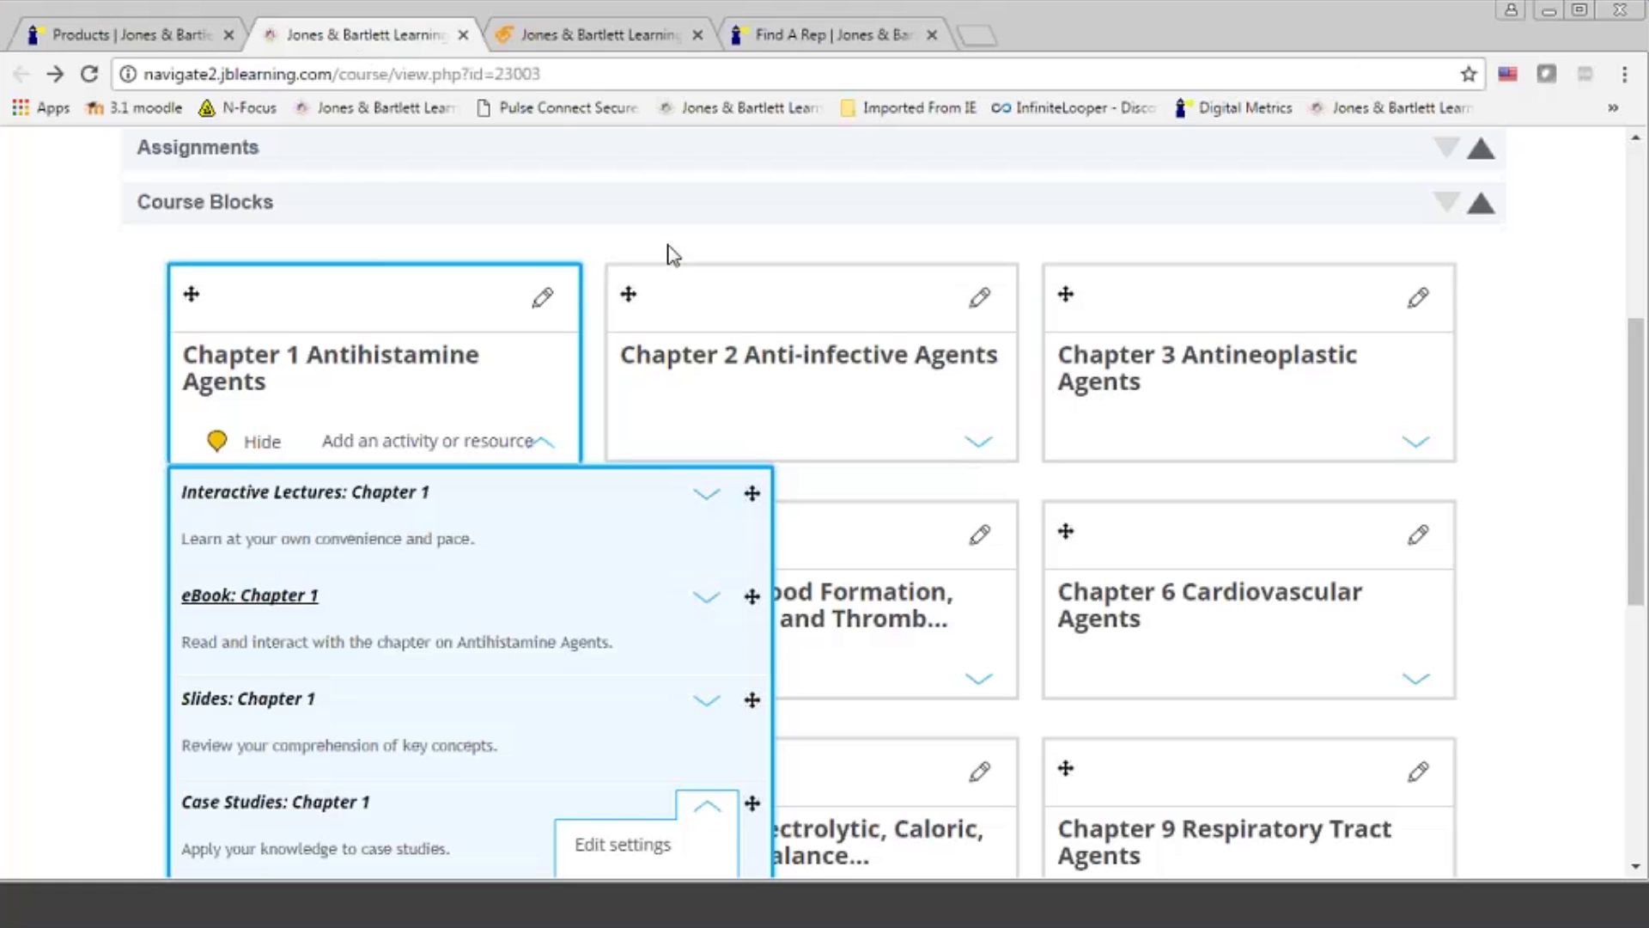
scroll(672, 254, up, 5)
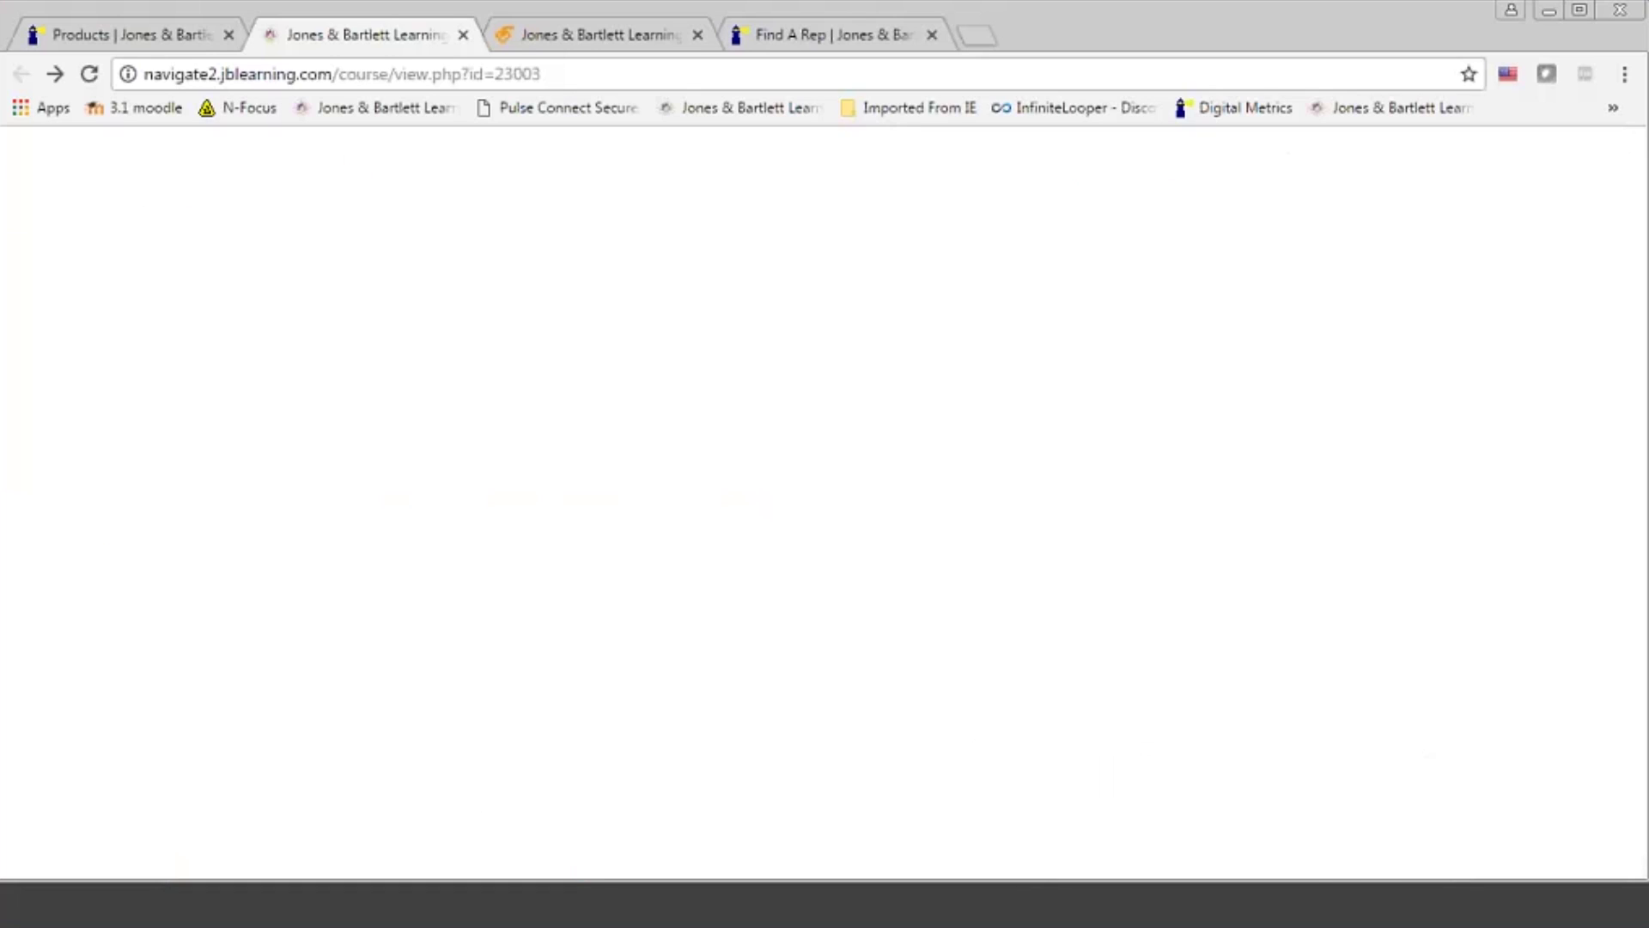
Switch to the Find A Rep page and review the sales representative contacts for each customer type
click(832, 35)
click(576, 388)
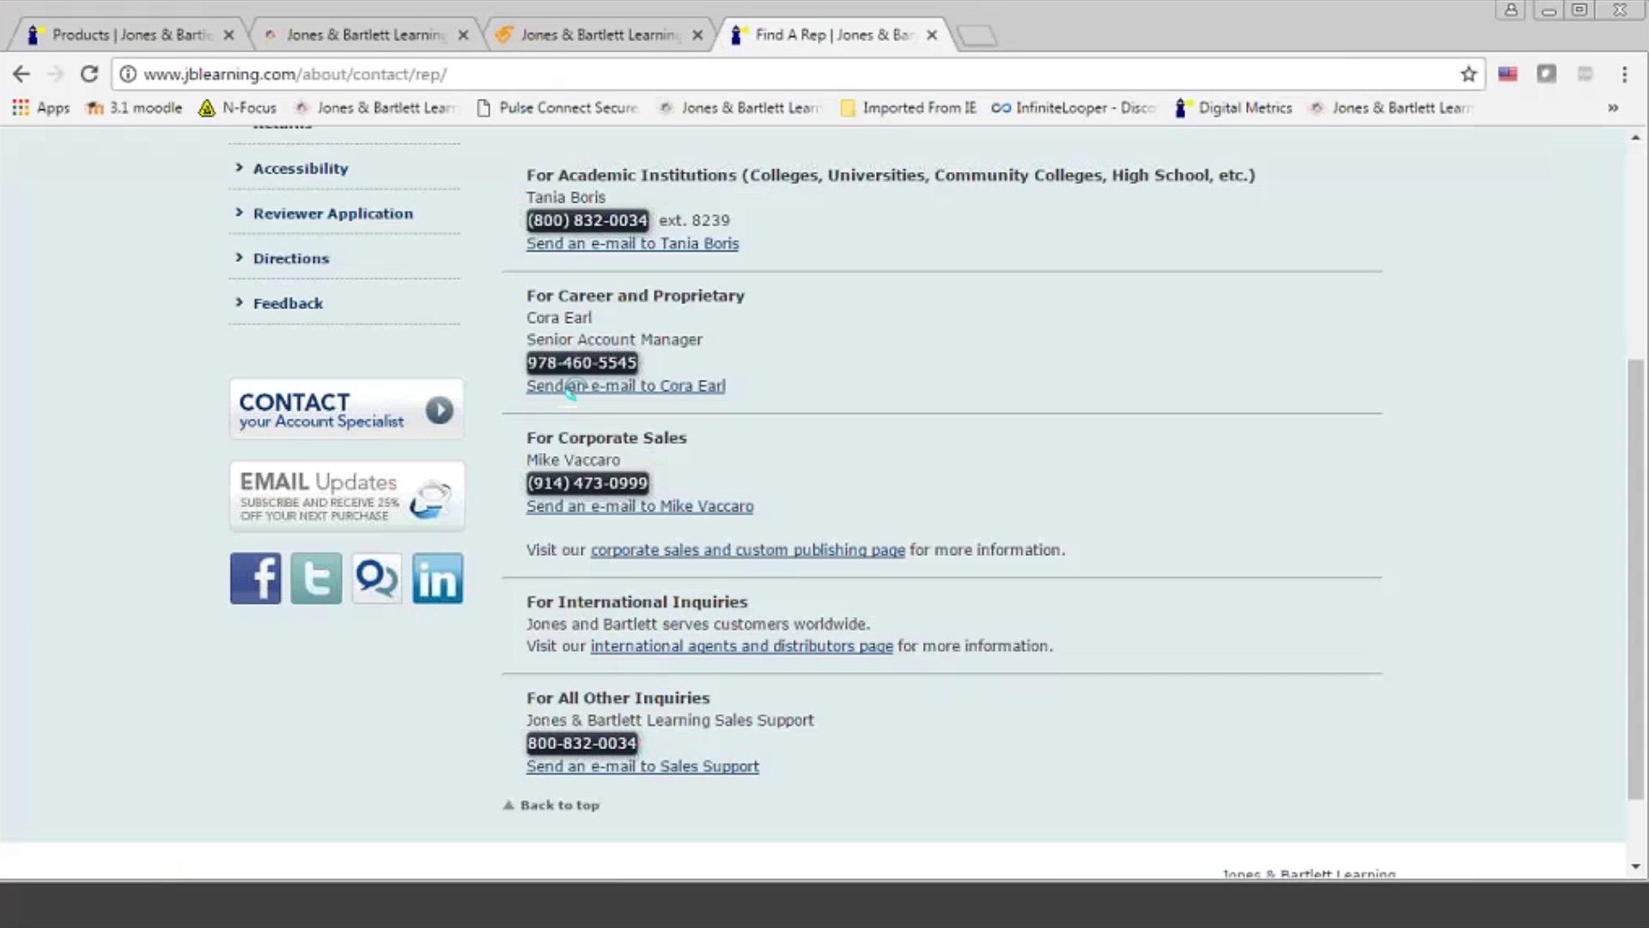
click(1636, 266)
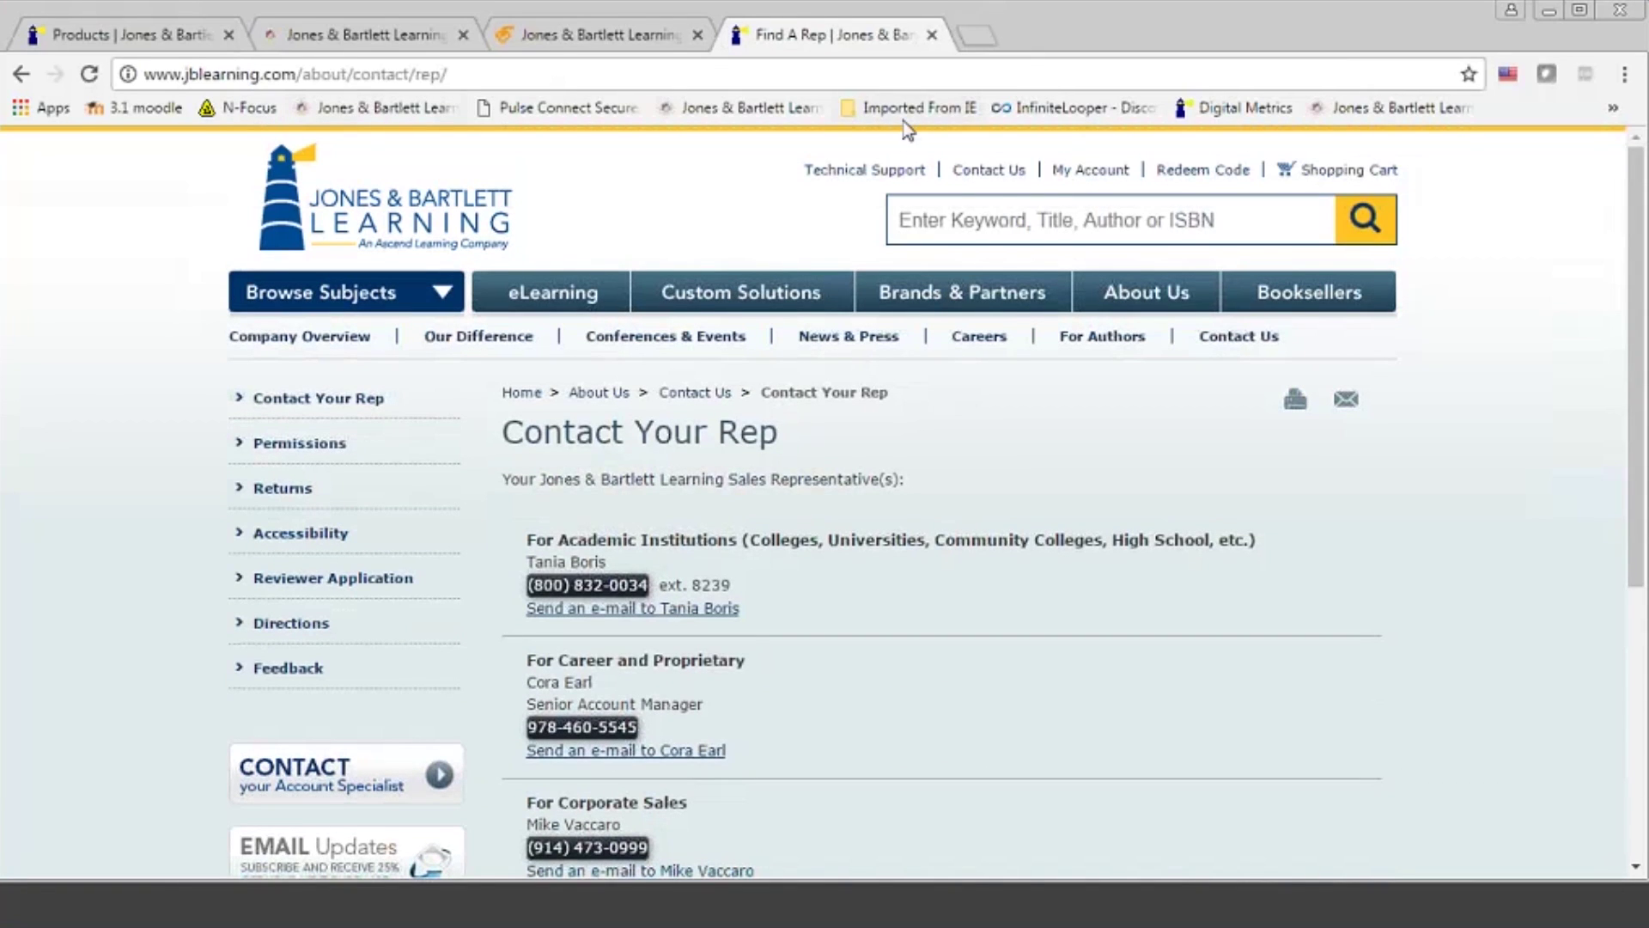
Review the Contact Us page's headquarters information, and open the Contact Your Rep form for choosing a state and discipline
click(989, 173)
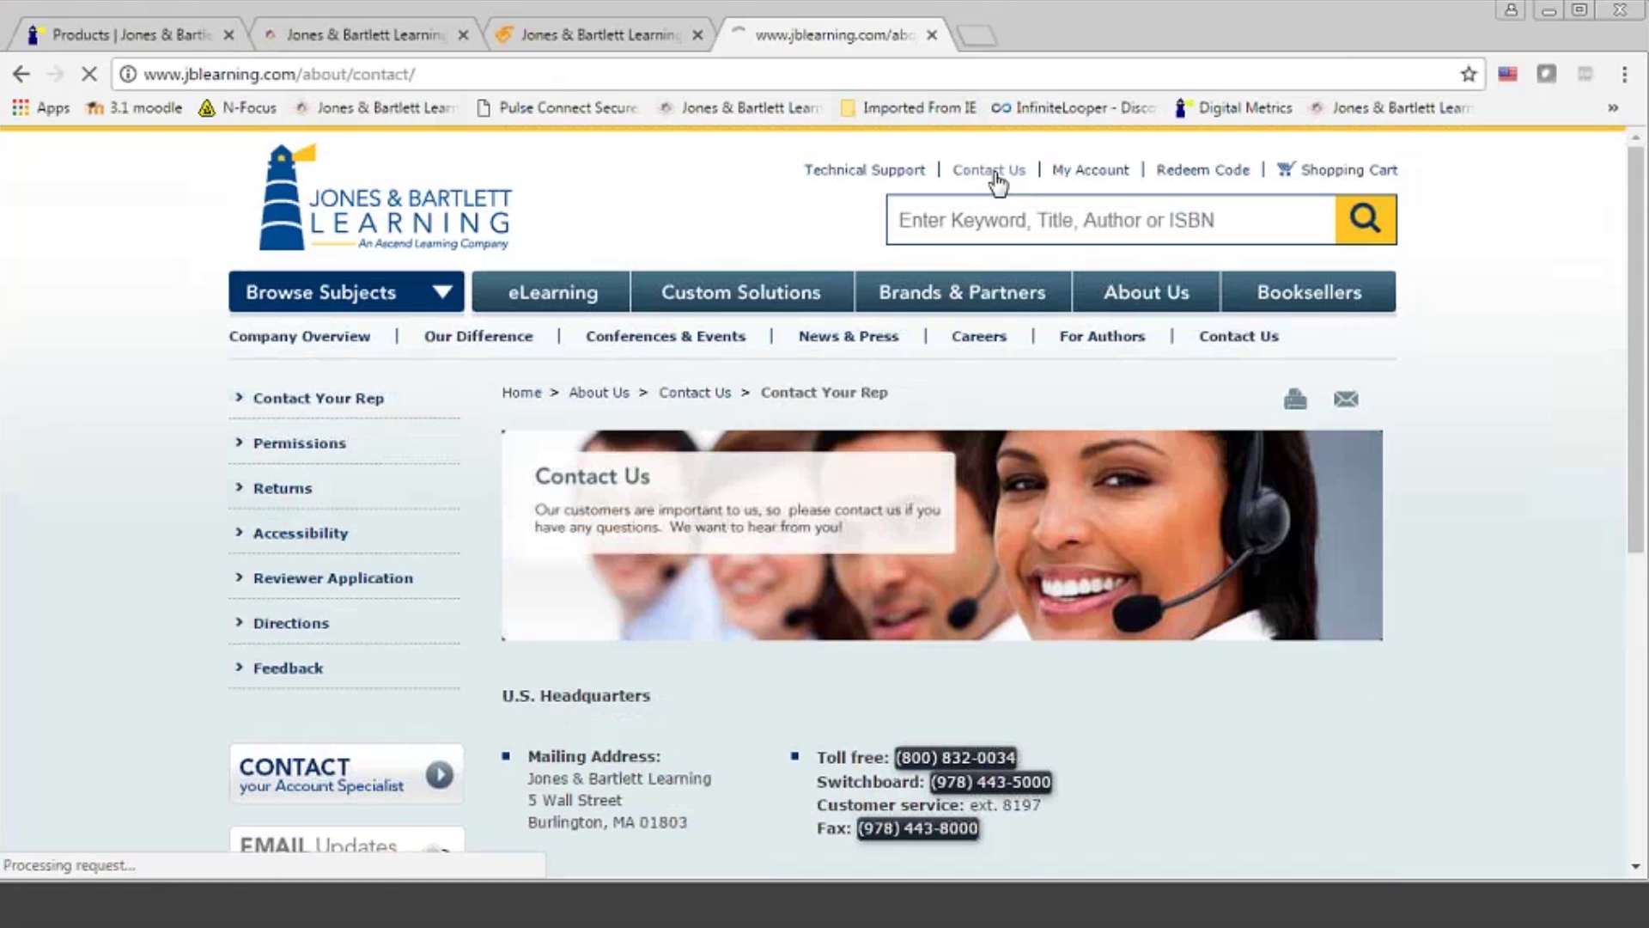
scroll(997, 183, down, 6)
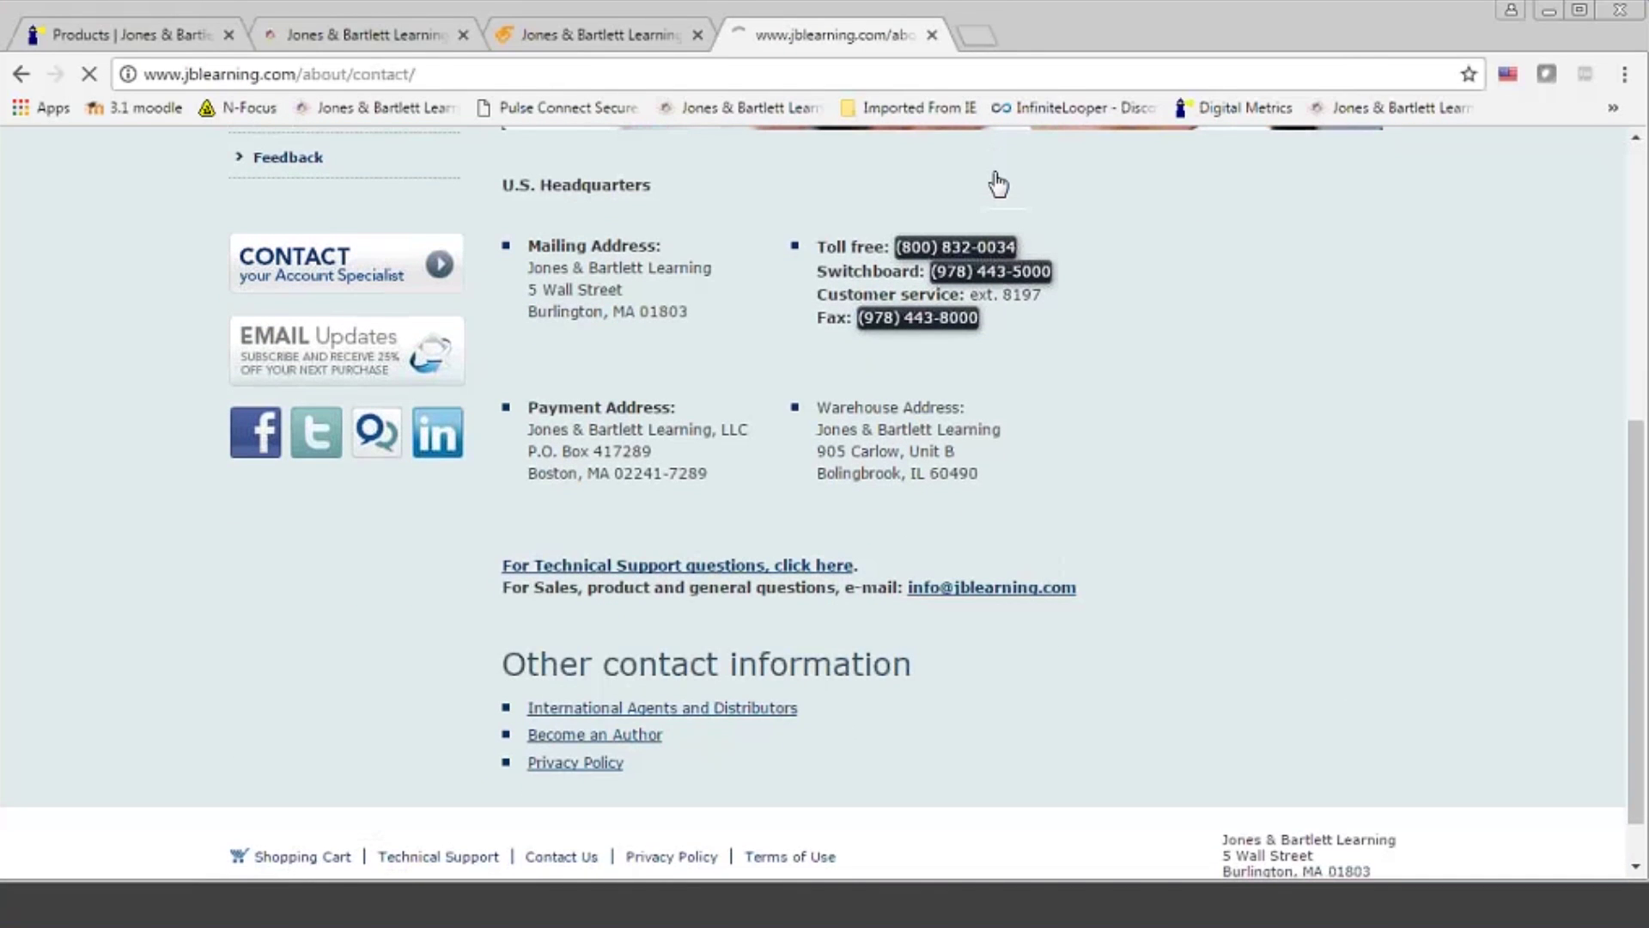
scroll(995, 182, up, 5)
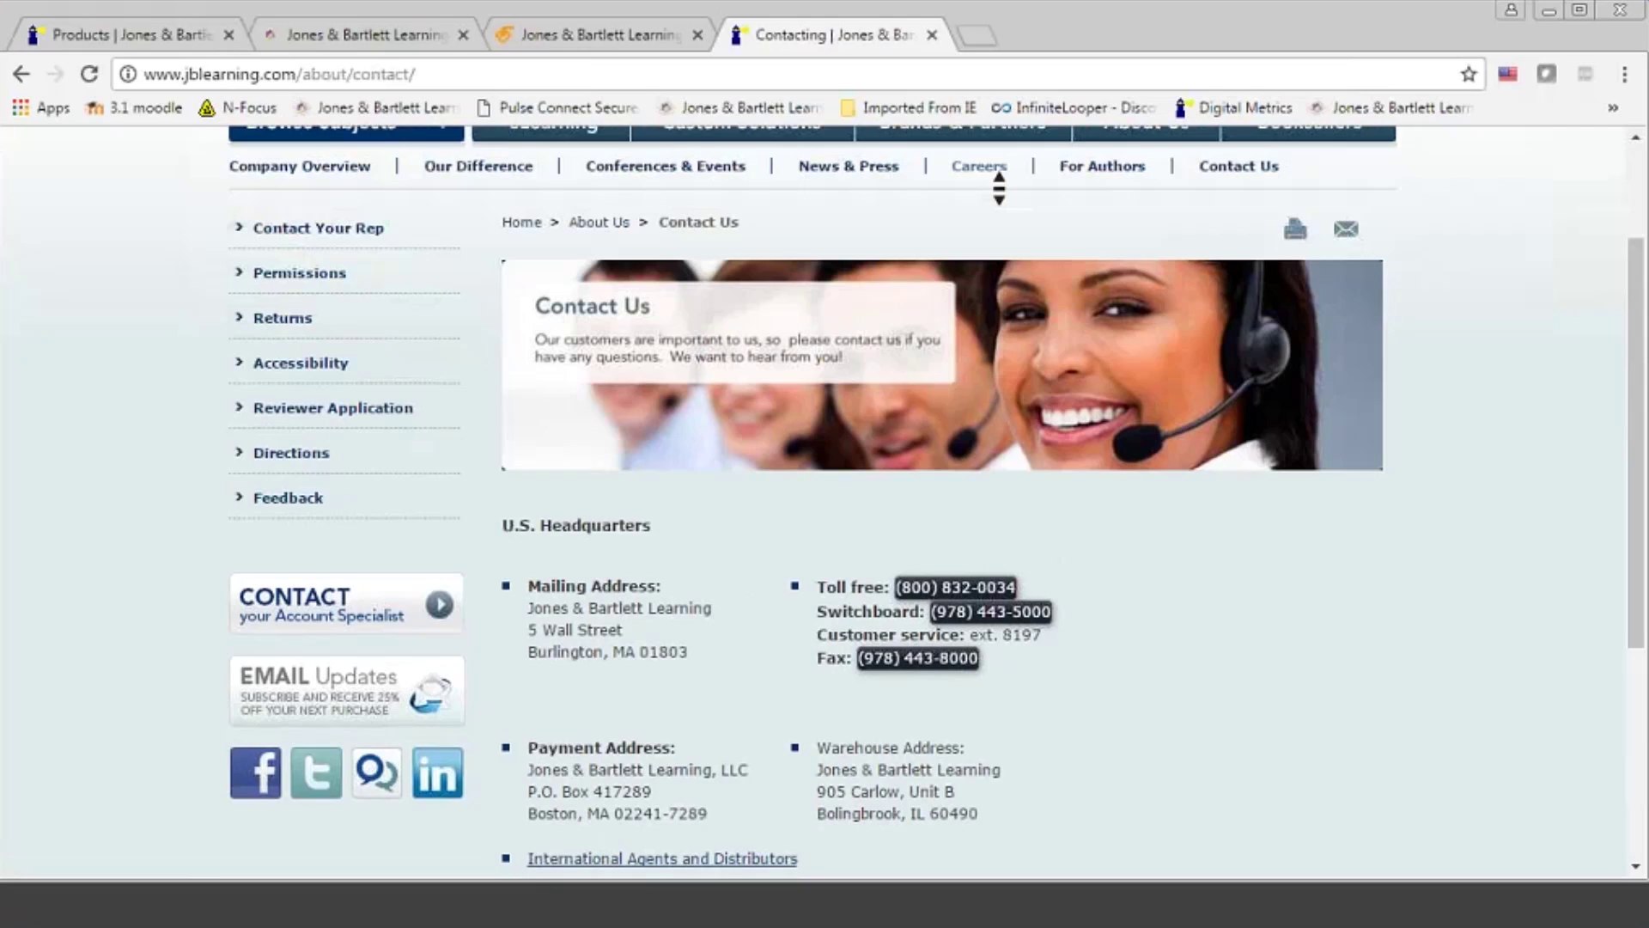
click(388, 267)
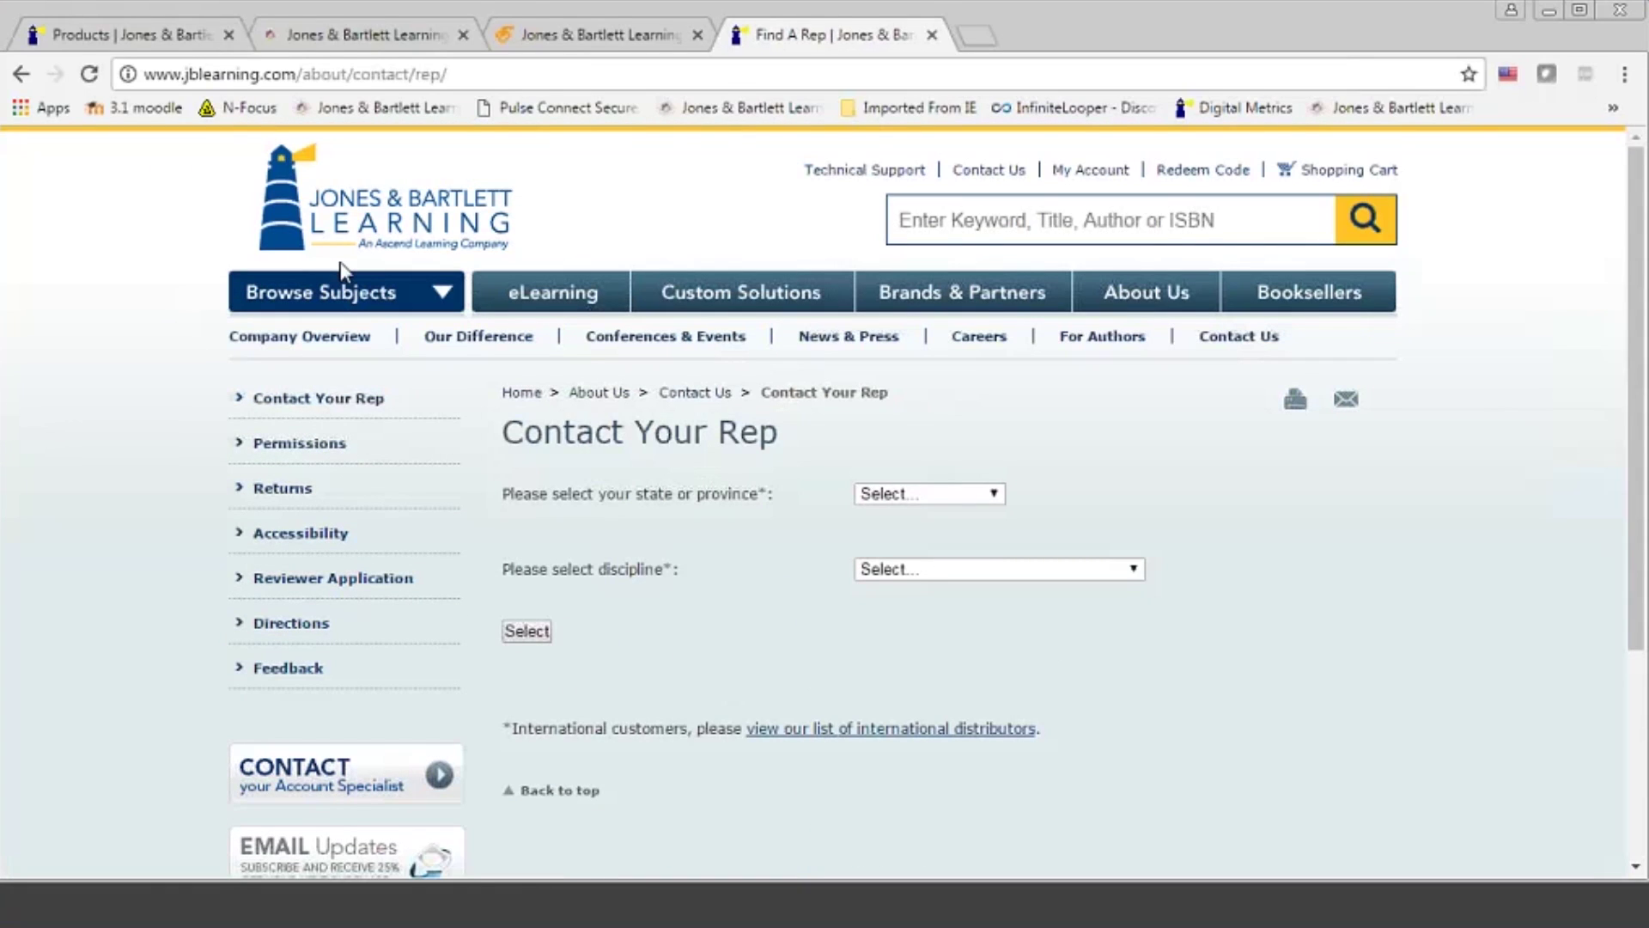